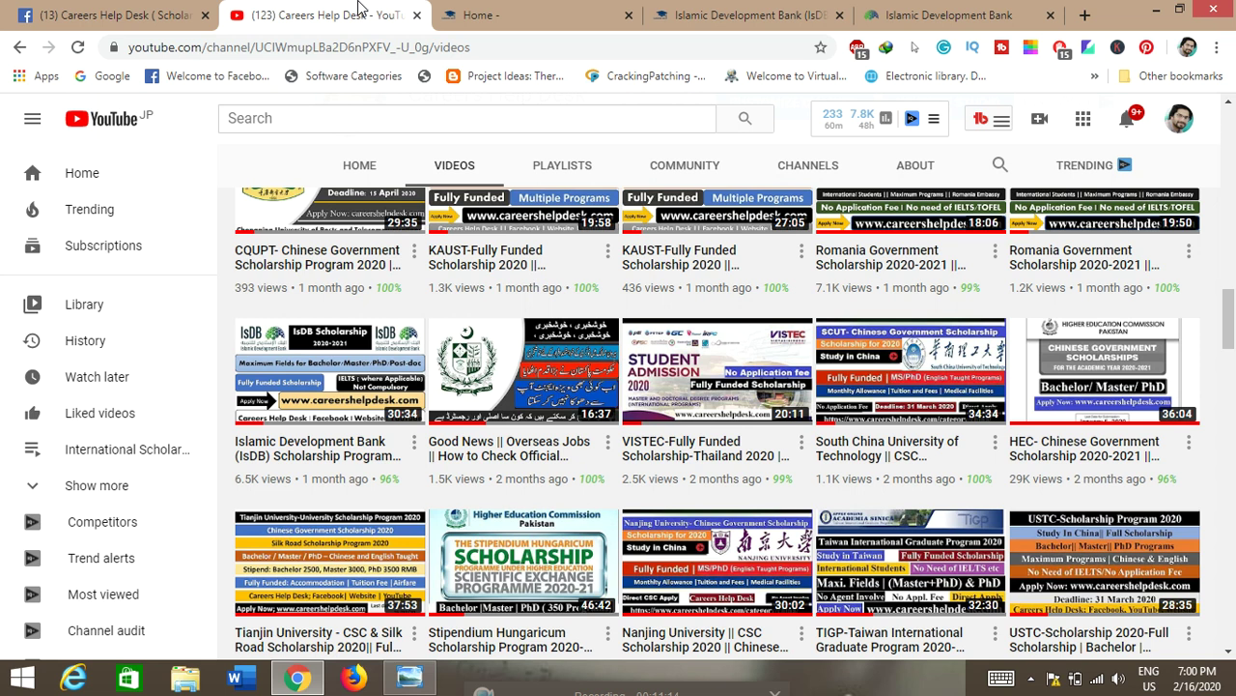
Step: Browse the YouTube channel's scholarship videos, then switch back to the Islamic Development Bank login tab
{"action": "scroll", "coordinate": [477, 338], "scroll_direction": "up", "scroll_amount": 8}
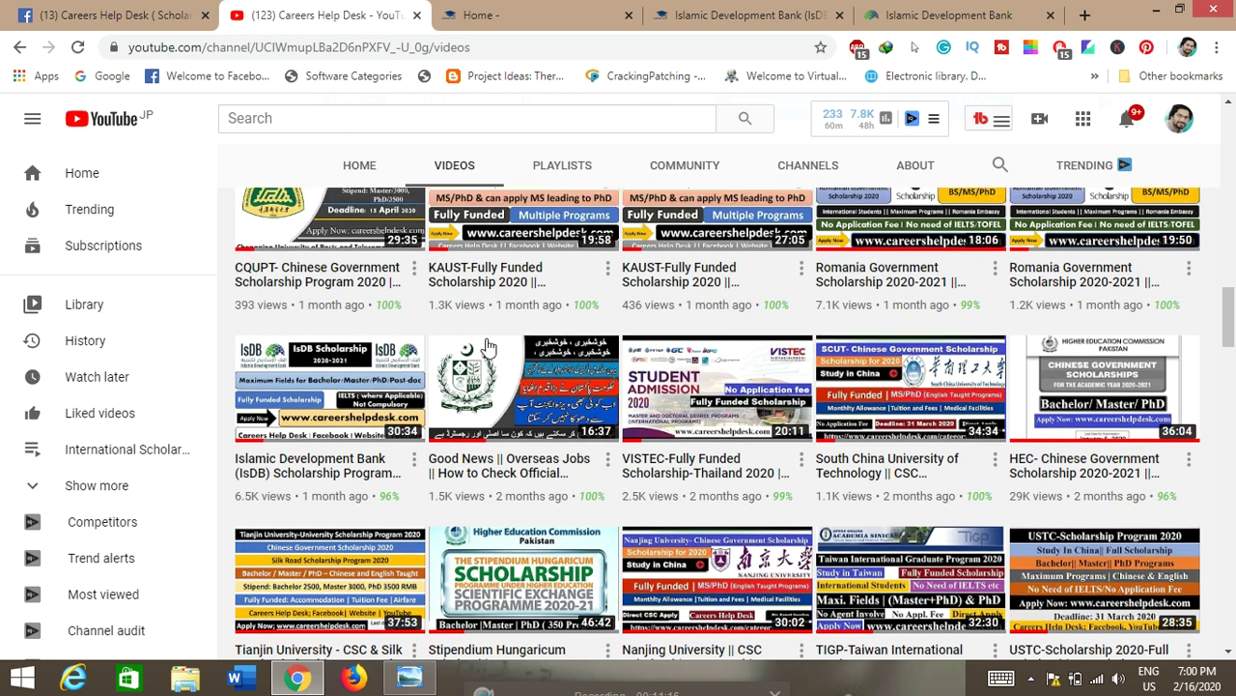
{"action": "scroll", "coordinate": [477, 339], "scroll_direction": "up", "scroll_amount": 3}
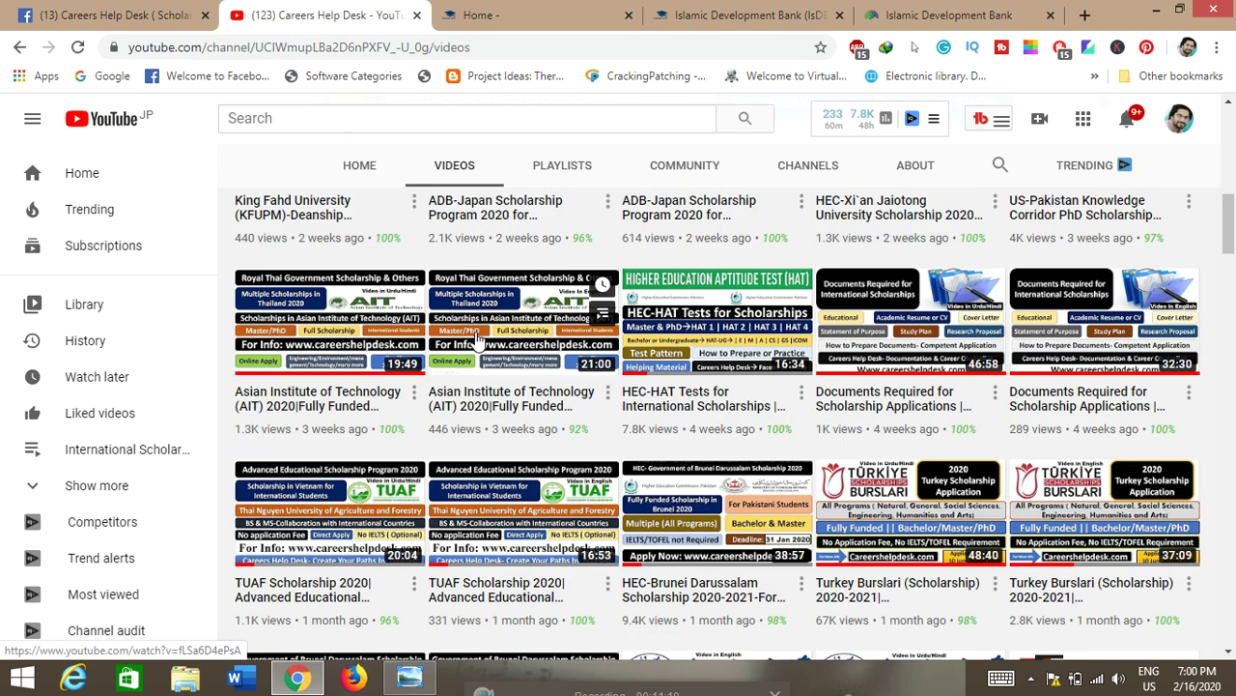
{"action": "scroll", "coordinate": [475, 331], "scroll_direction": "up", "scroll_amount": 5}
{"action": "scroll", "coordinate": [476, 338], "scroll_direction": "up", "scroll_amount": 5}
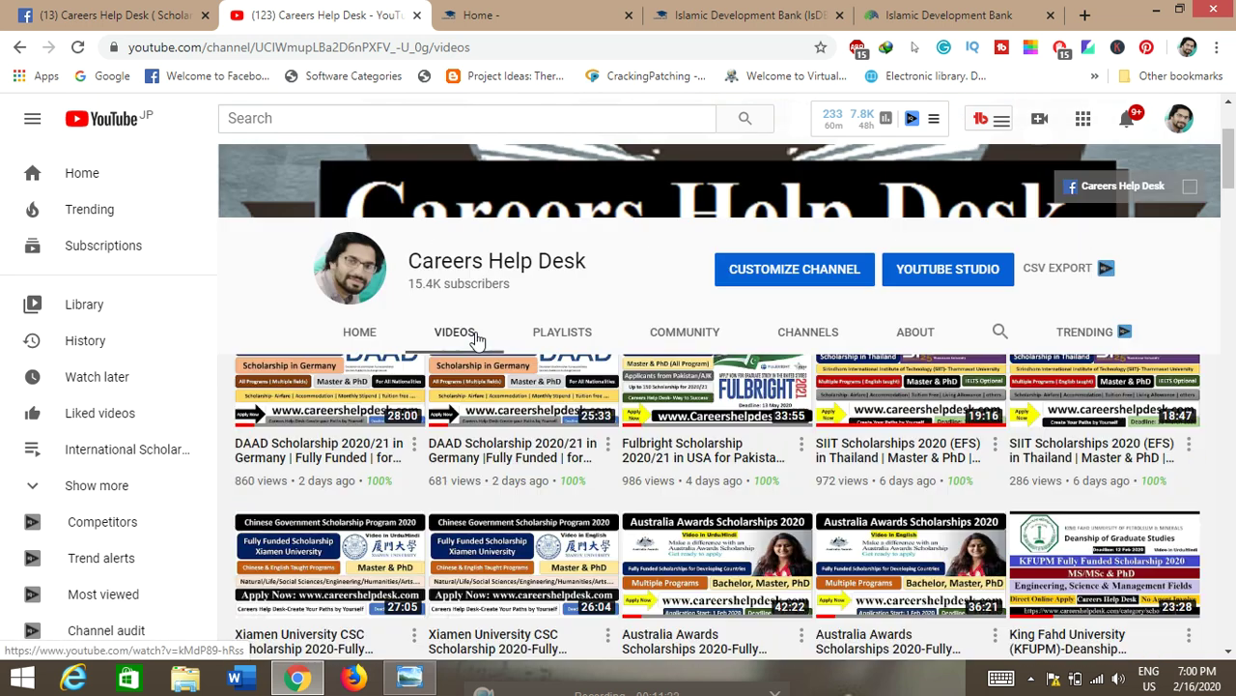
{"action": "scroll", "coordinate": [477, 338], "scroll_direction": "down", "scroll_amount": 3}
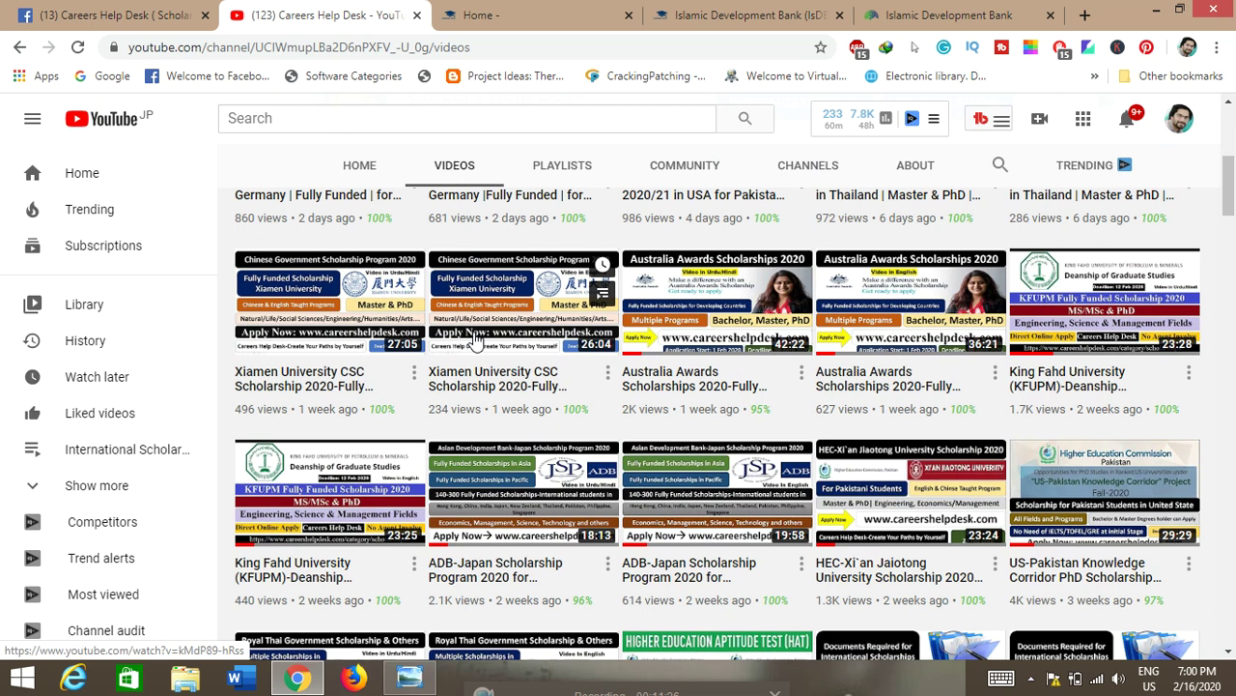
{"action": "scroll", "coordinate": [463, 399], "scroll_direction": "down", "scroll_amount": 1}
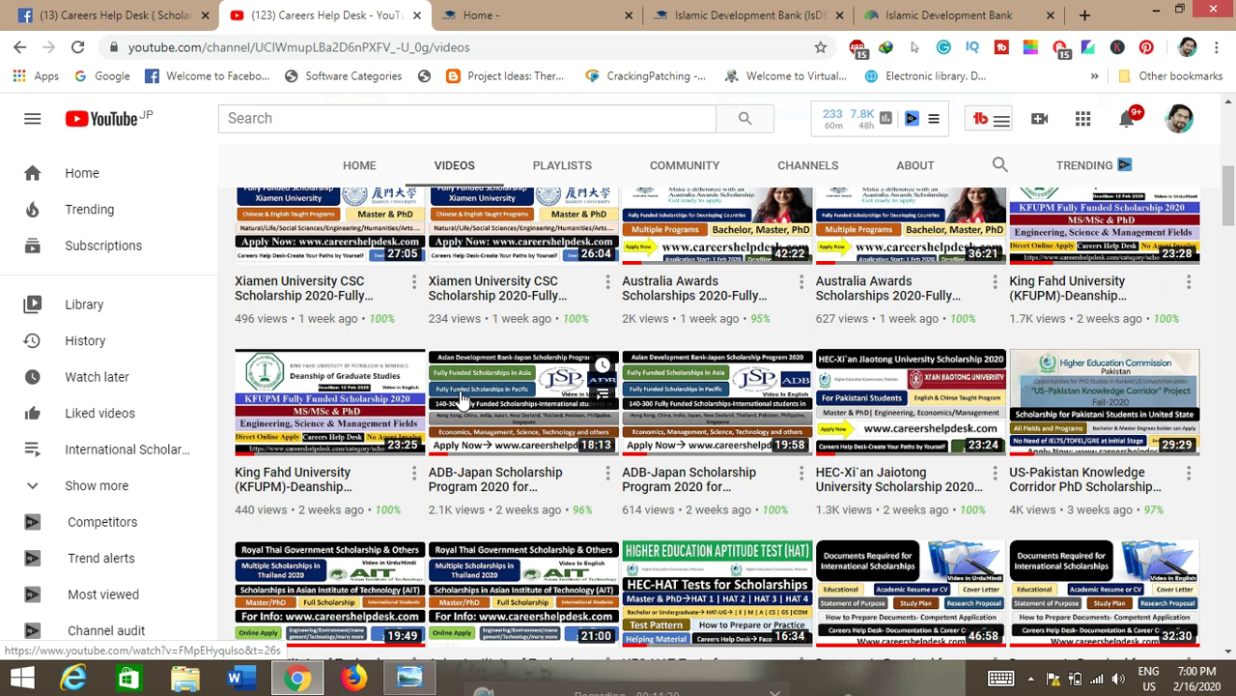
{"action": "scroll", "coordinate": [462, 399], "scroll_direction": "down", "scroll_amount": 6}
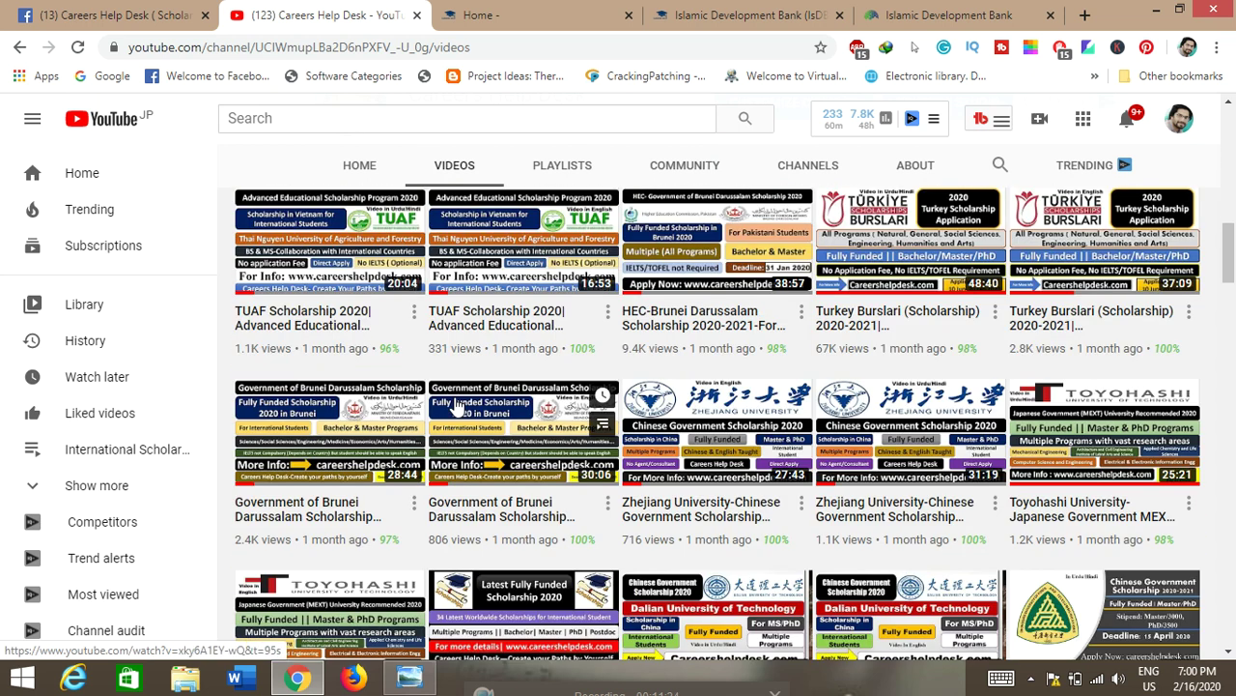
{"action": "scroll", "coordinate": [461, 406], "scroll_direction": "down", "scroll_amount": 5}
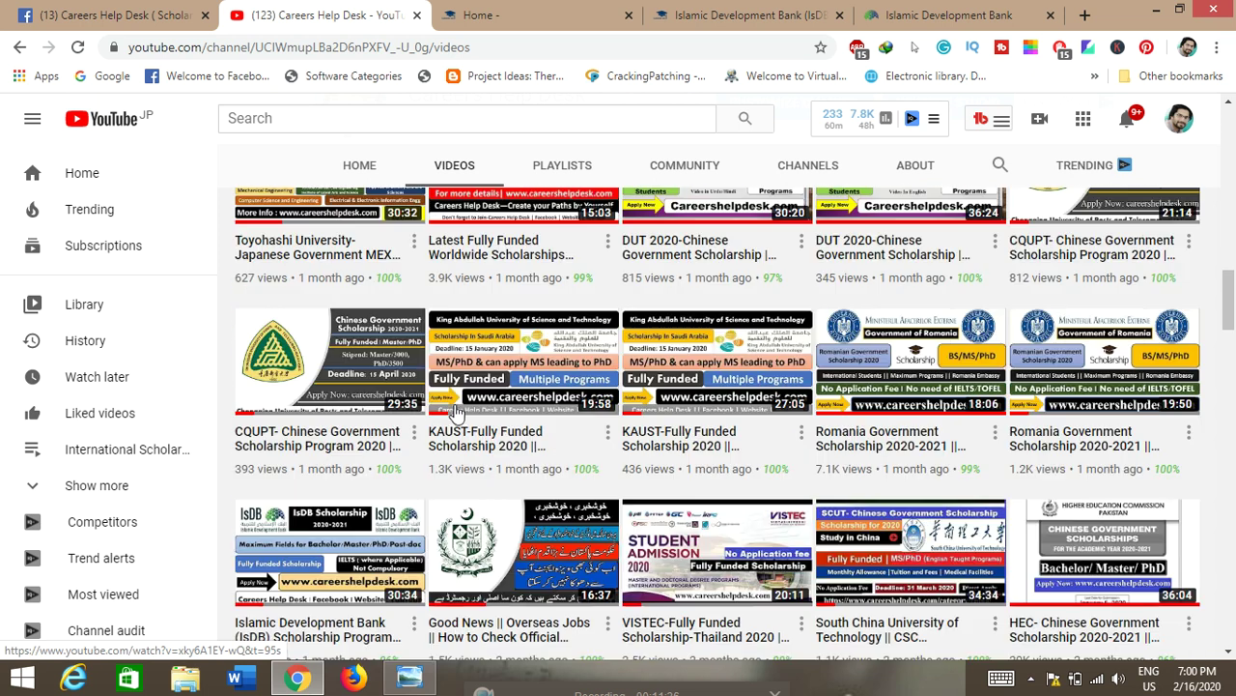
{"action": "scroll", "coordinate": [462, 406], "scroll_direction": "up", "scroll_amount": 12}
{"action": "scroll", "coordinate": [462, 410], "scroll_direction": "up", "scroll_amount": 4}
{"action": "left_click", "coordinate": [966, 13]}
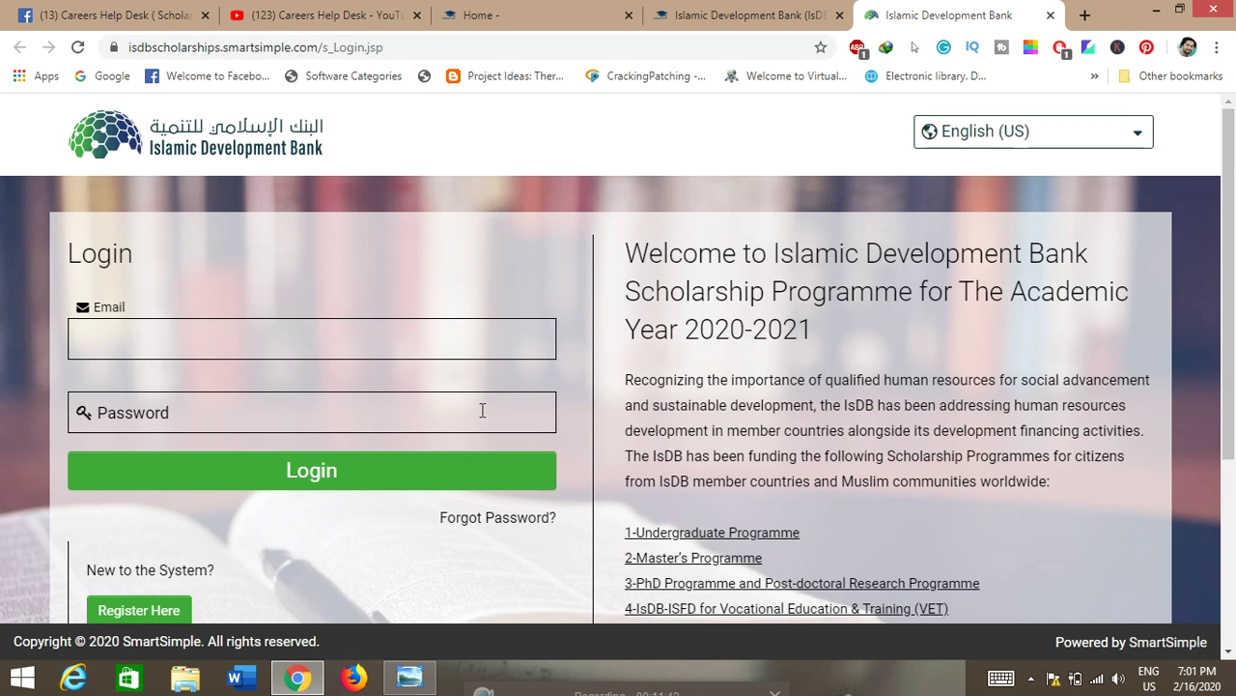
Step: Look over the login page and open the Register Here new-account Contact Information form
{"action": "scroll", "coordinate": [482, 410], "scroll_direction": "down", "scroll_amount": 2}
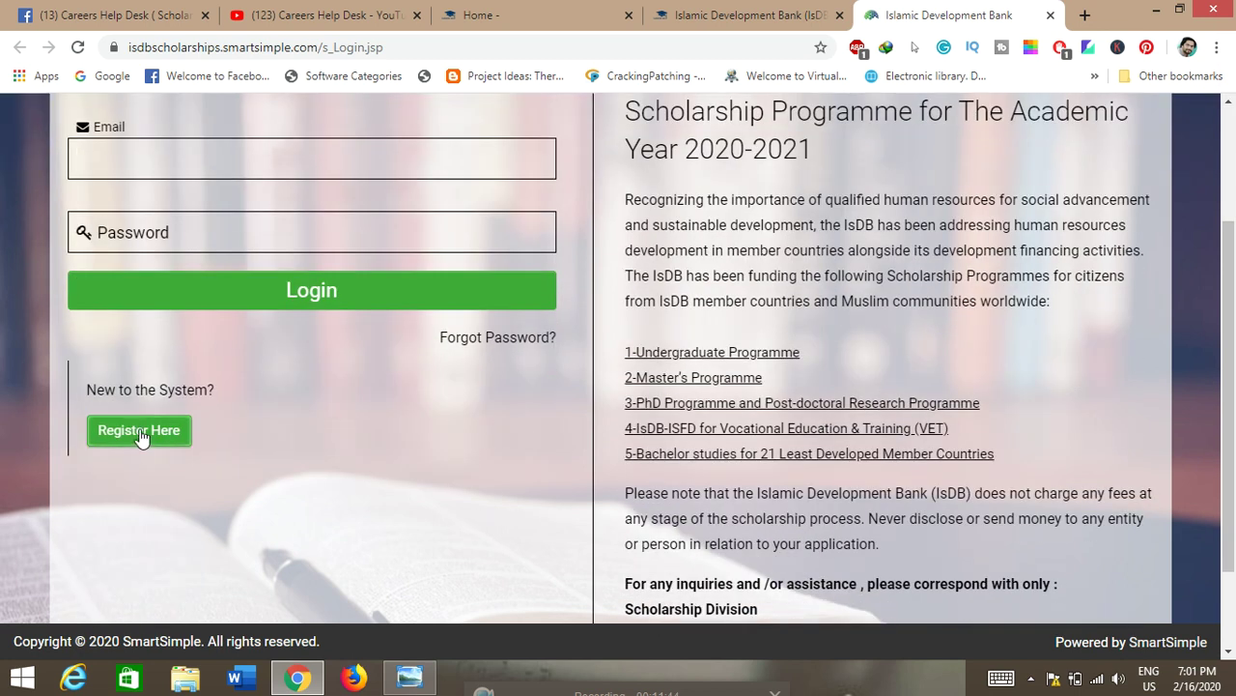
{"action": "scroll", "coordinate": [744, 379], "scroll_direction": "up", "scroll_amount": 1}
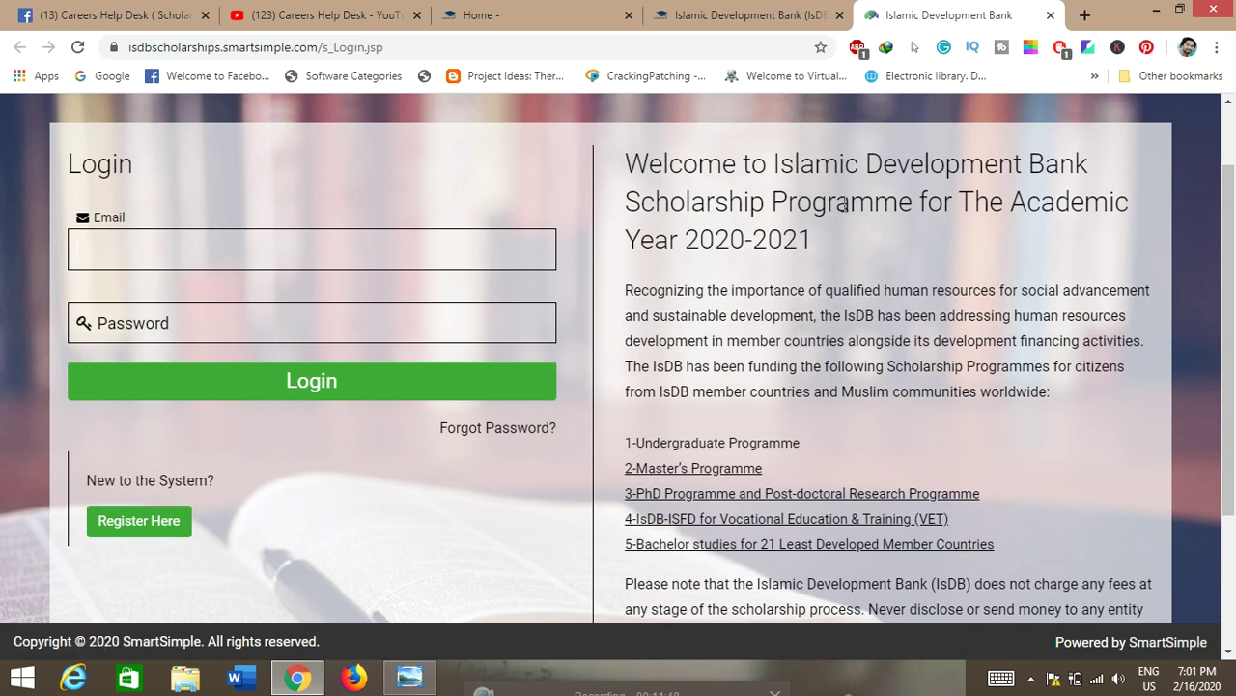
{"action": "scroll", "coordinate": [810, 269], "scroll_direction": "down", "scroll_amount": 2}
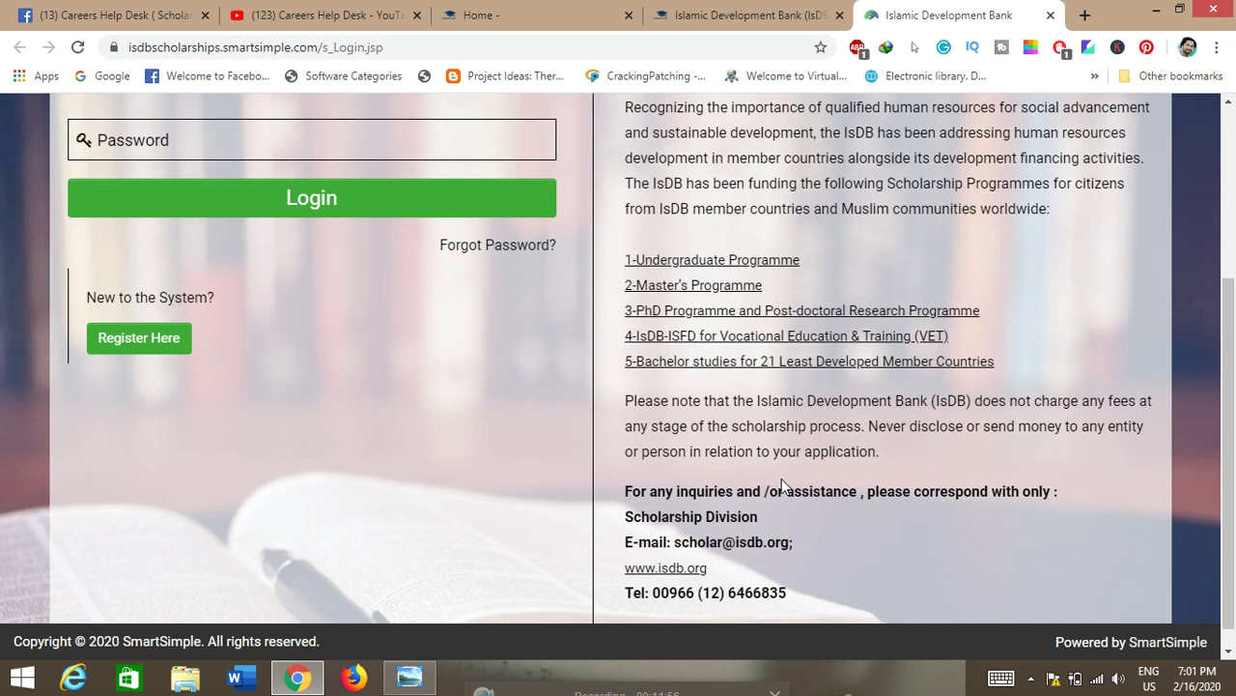
{"action": "scroll", "coordinate": [781, 478], "scroll_direction": "down", "scroll_amount": 1}
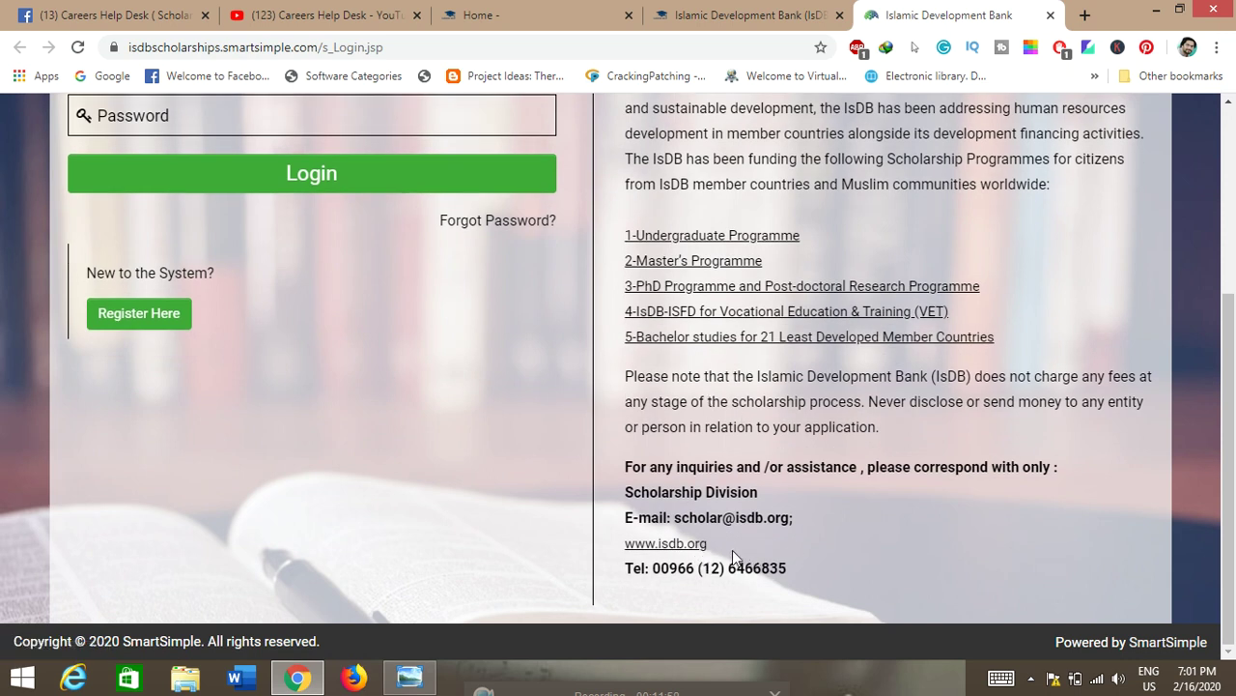
{"action": "scroll", "coordinate": [454, 502], "scroll_direction": "up", "scroll_amount": 3}
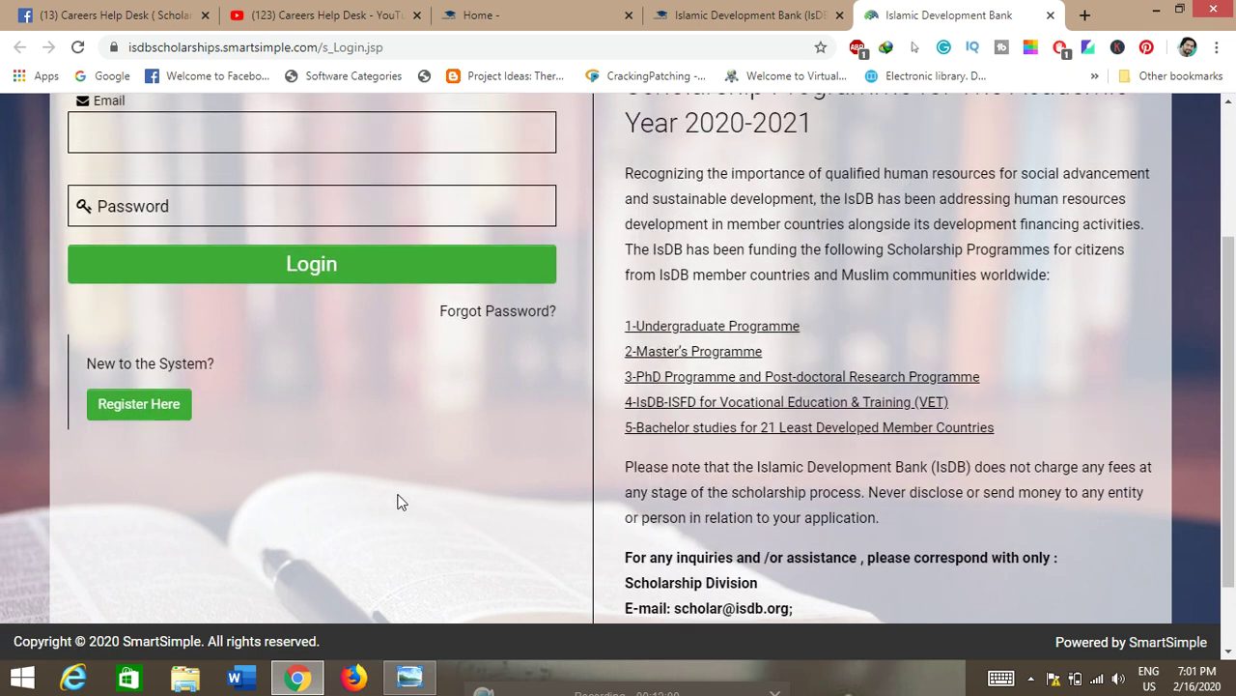
{"action": "left_click", "coordinate": [340, 336]}
{"action": "scroll", "coordinate": [338, 357], "scroll_direction": "down", "scroll_amount": 1}
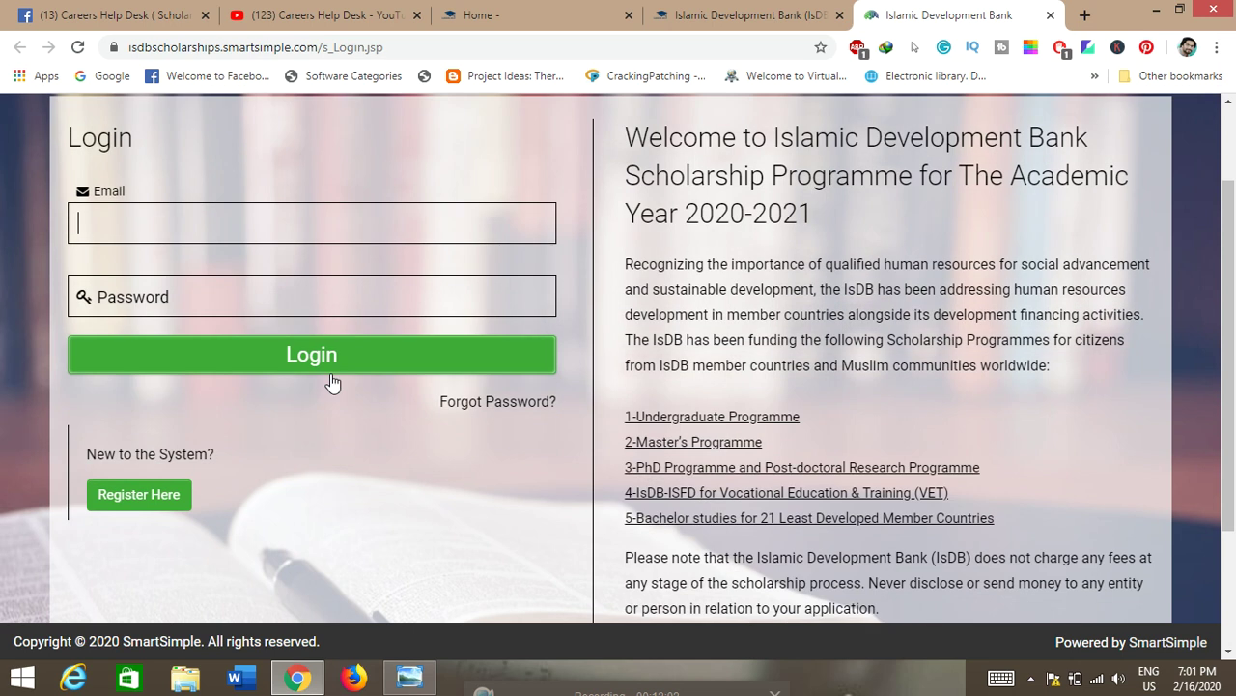
{"action": "left_click", "coordinate": [110, 496]}
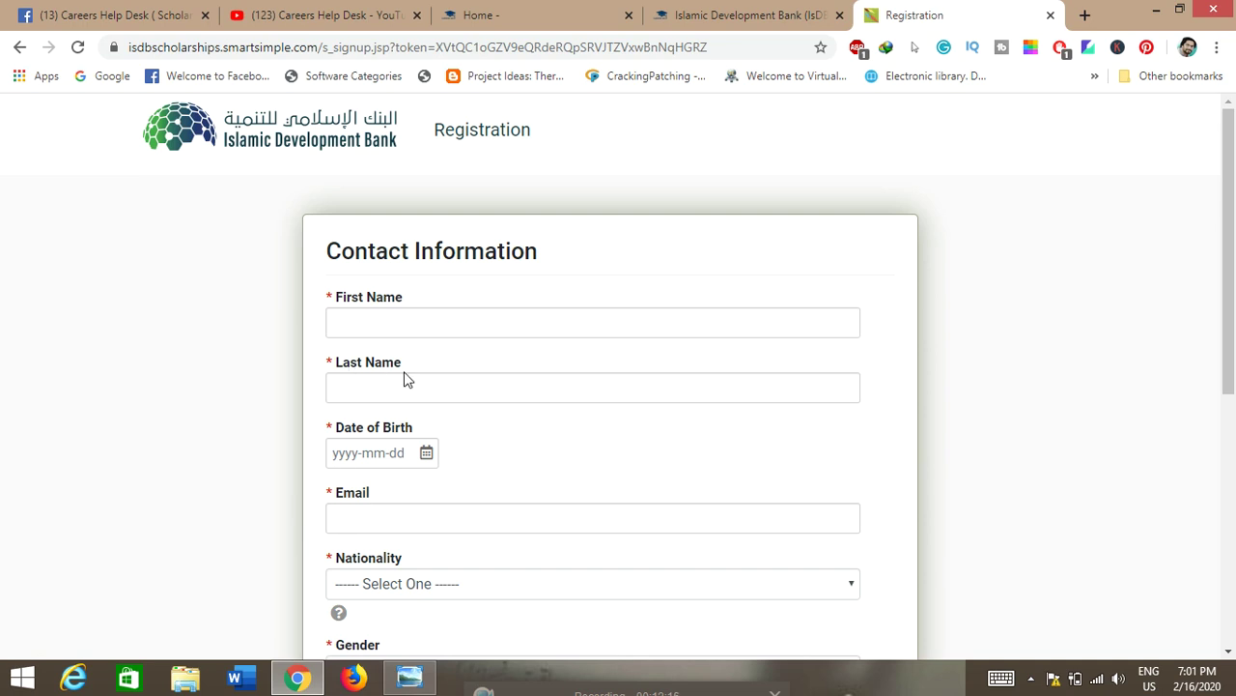
Step: Browse the registration fields and the Nationality list, closing it without picking a nationality
{"action": "scroll", "coordinate": [404, 372], "scroll_direction": "down", "scroll_amount": 2}
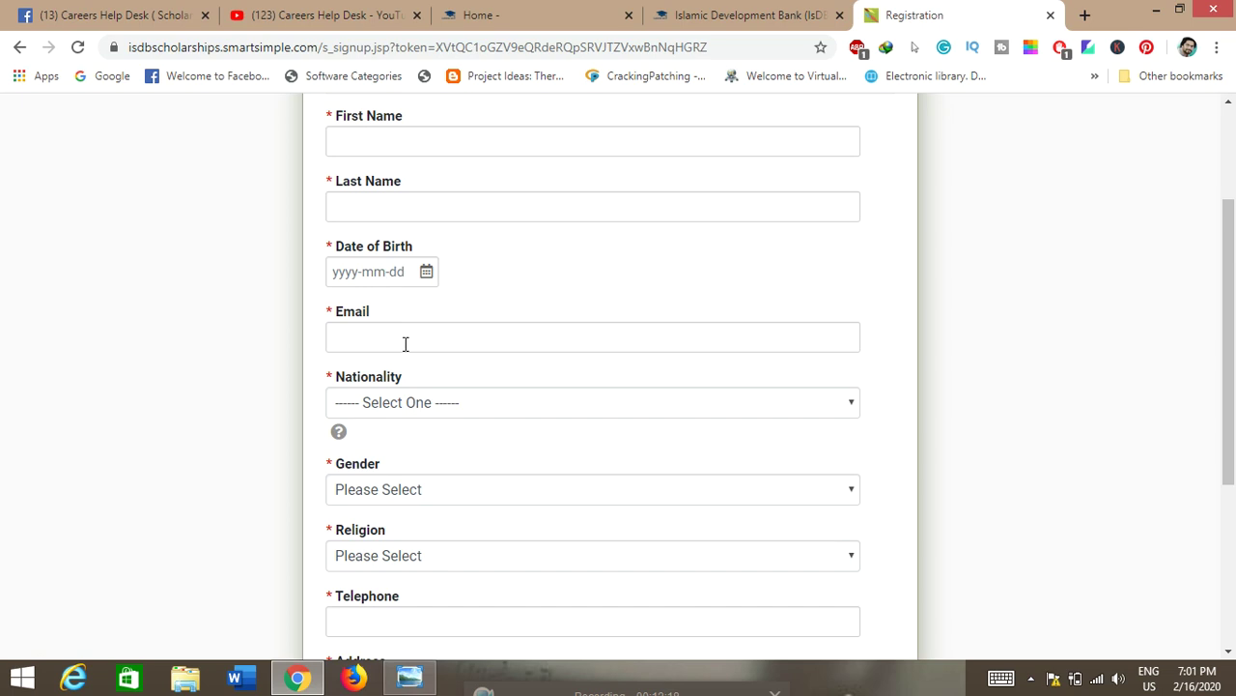
{"action": "scroll", "coordinate": [425, 406], "scroll_direction": "down", "scroll_amount": 1}
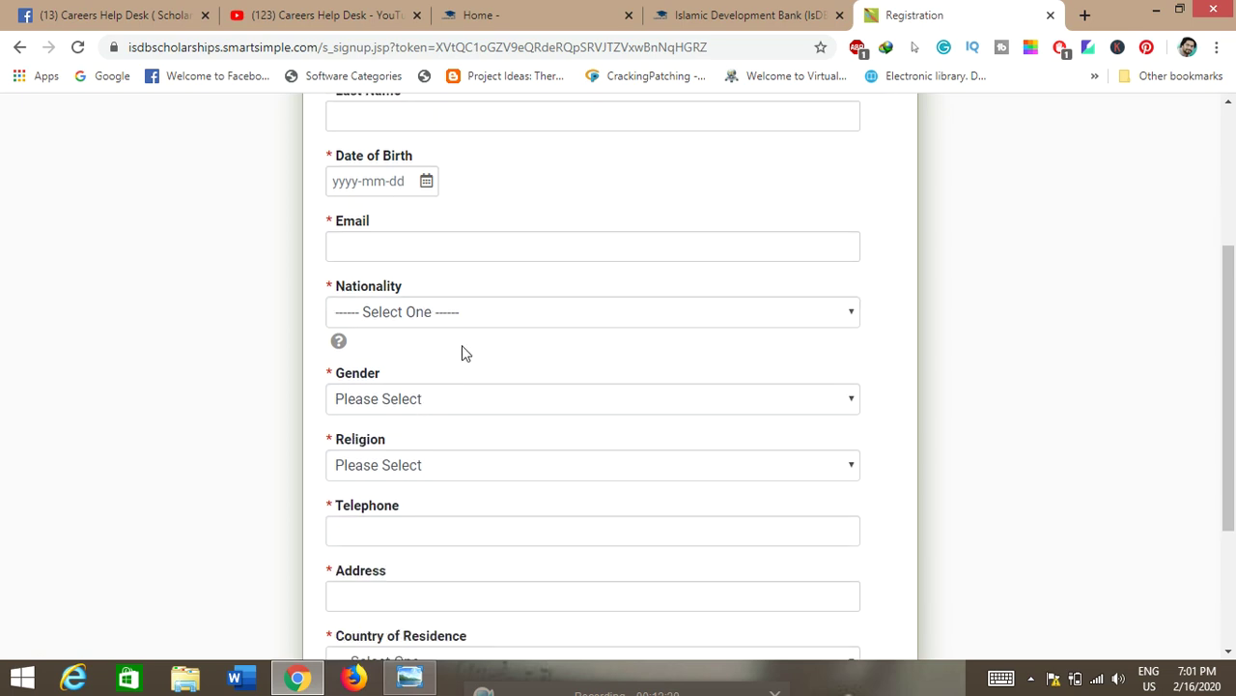
{"action": "left_click", "coordinate": [483, 321]}
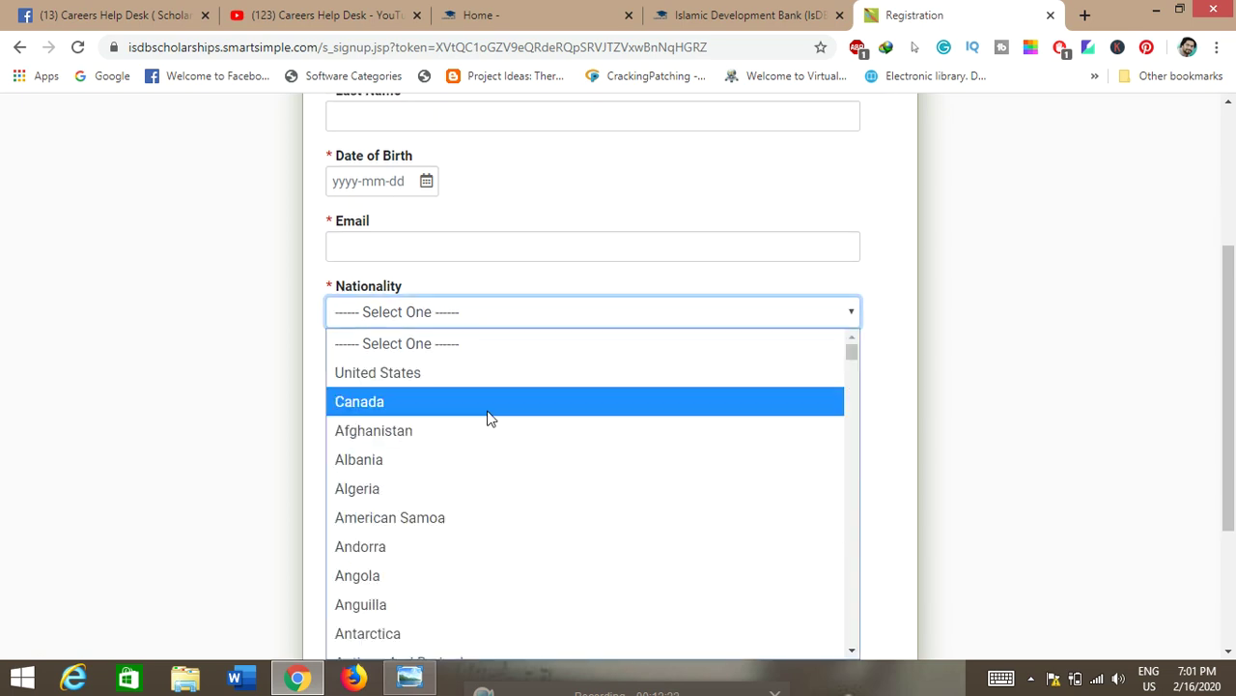
{"action": "scroll", "coordinate": [485, 425], "scroll_direction": "down", "scroll_amount": 20}
{"action": "scroll", "coordinate": [483, 432], "scroll_direction": "down", "scroll_amount": 20}
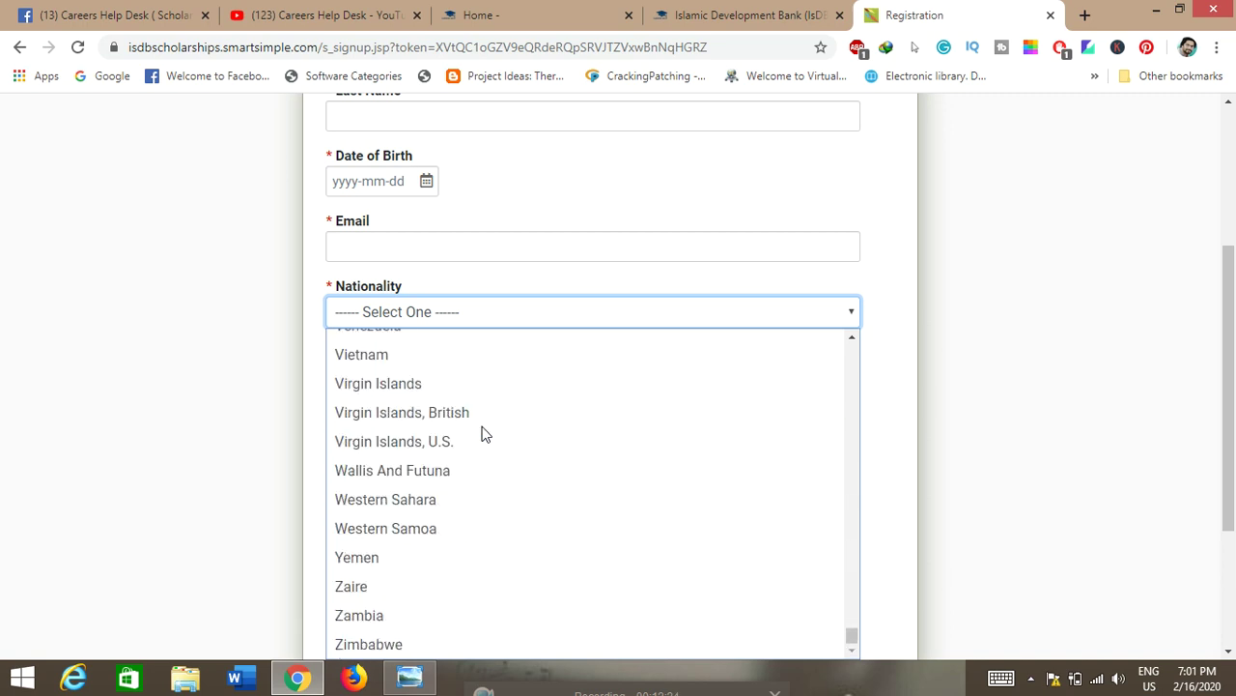
{"action": "scroll", "coordinate": [483, 432], "scroll_direction": "up", "scroll_amount": 20}
{"action": "left_click", "coordinate": [113, 370]}
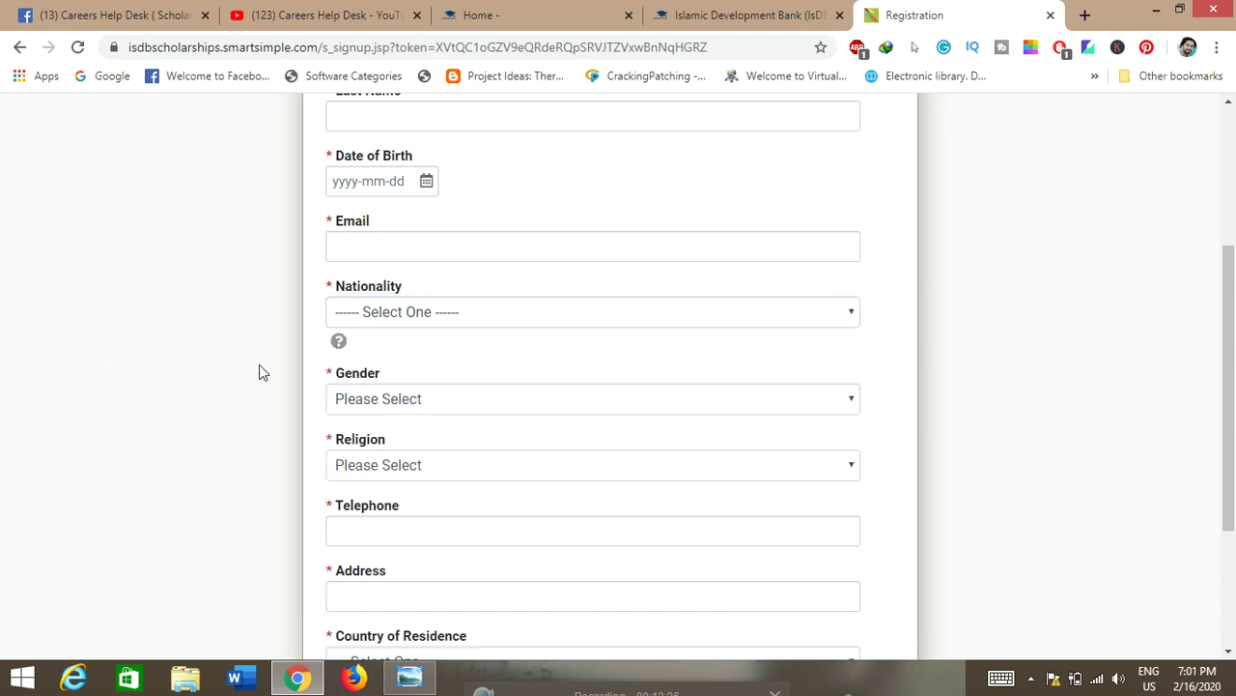
Step: Set Religion to Muslim, then go back to the login page without submitting
{"action": "scroll", "coordinate": [477, 396], "scroll_direction": "down", "scroll_amount": 1}
{"action": "left_click", "coordinate": [500, 375]}
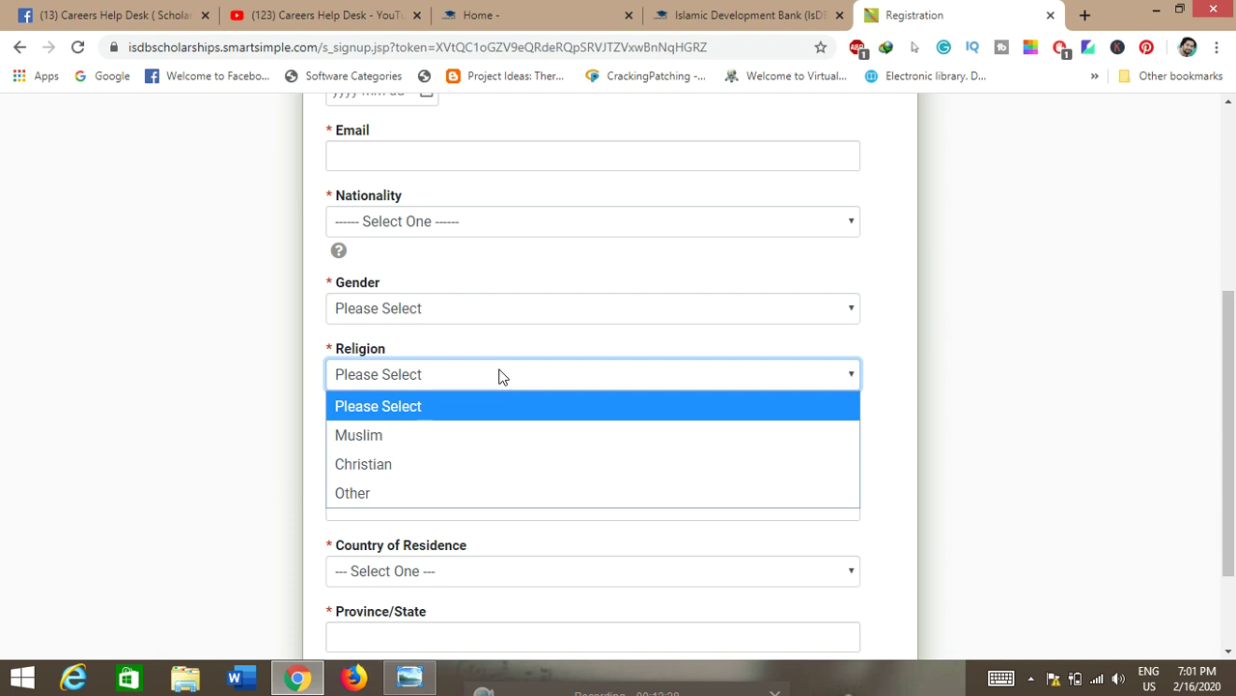
{"action": "left_click", "coordinate": [422, 439]}
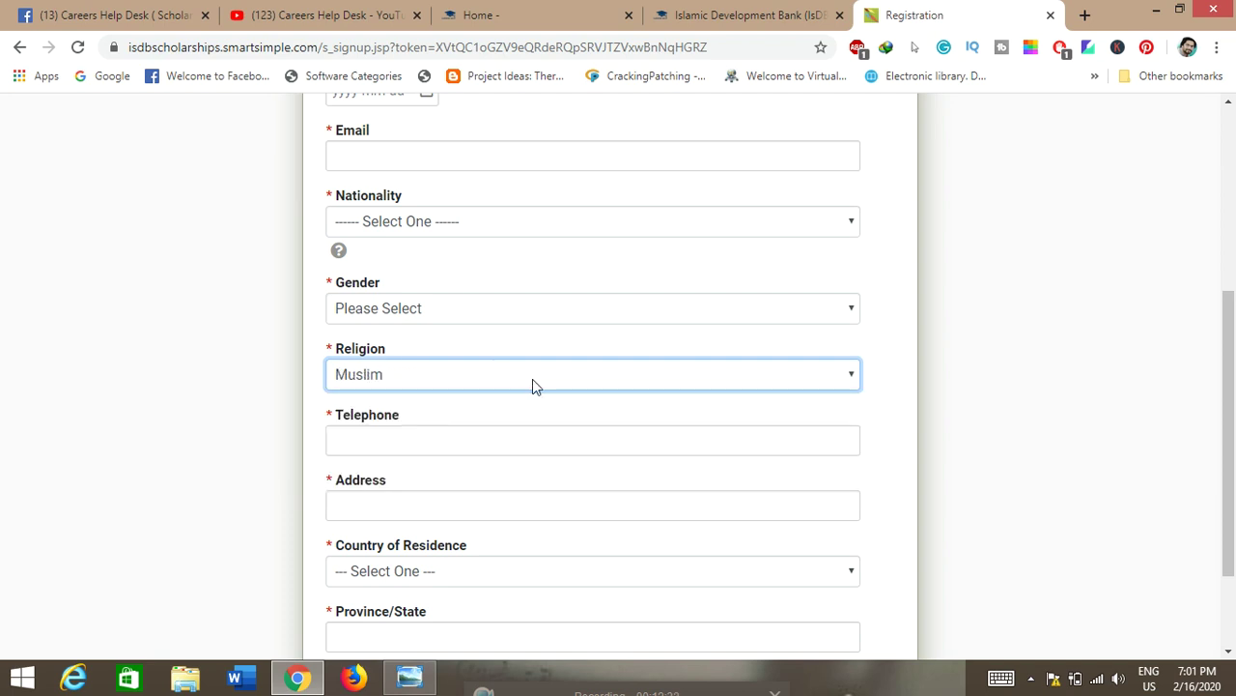
{"action": "scroll", "coordinate": [529, 379], "scroll_direction": "down", "scroll_amount": 1}
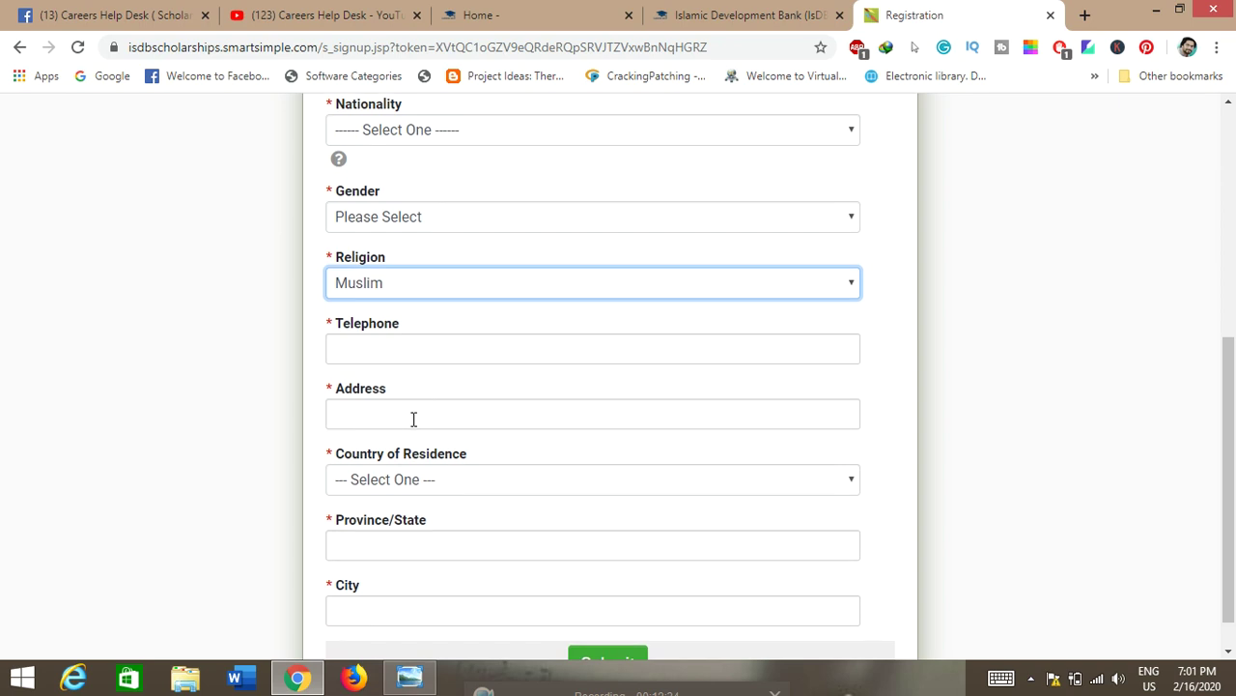
{"action": "scroll", "coordinate": [414, 418], "scroll_direction": "down", "scroll_amount": 1}
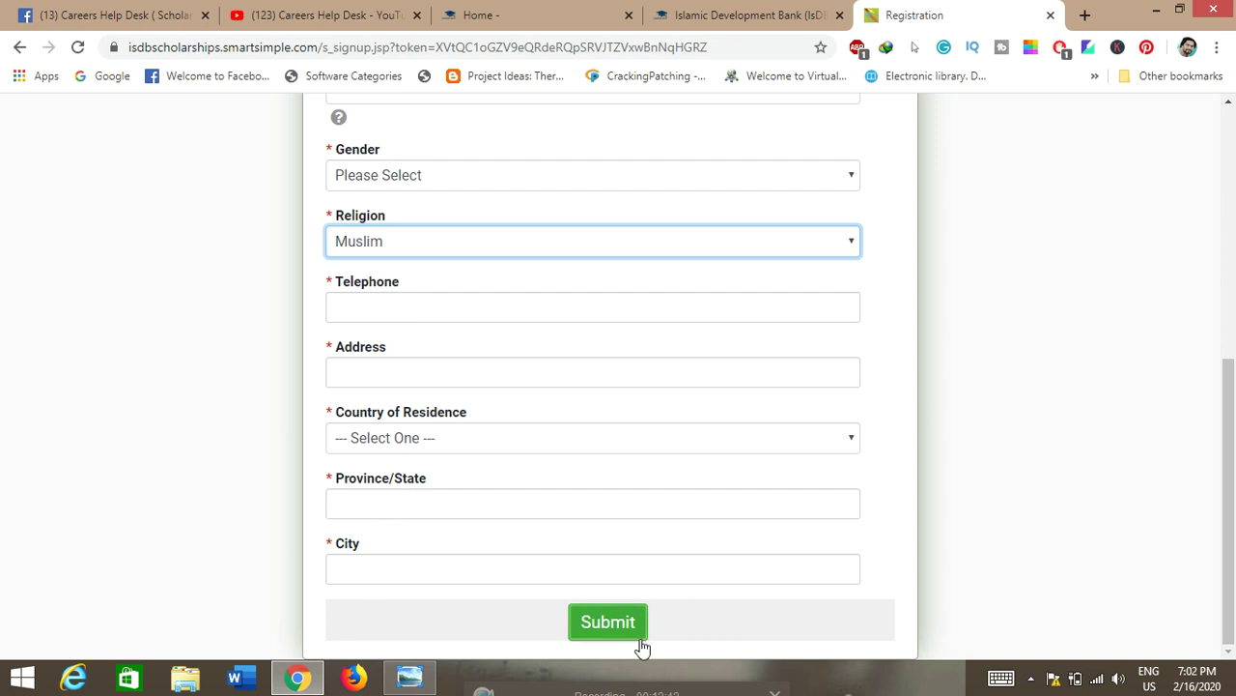
{"action": "scroll", "coordinate": [641, 649], "scroll_direction": "up", "scroll_amount": 5}
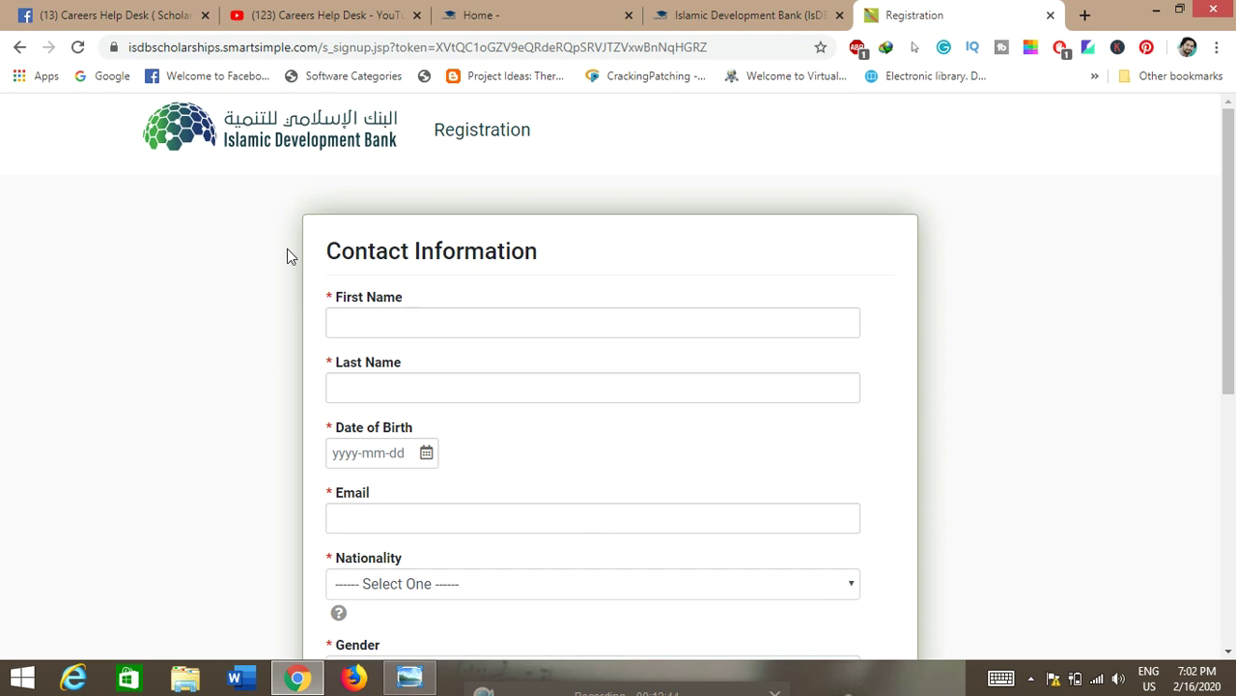
{"action": "left_click", "coordinate": [21, 50]}
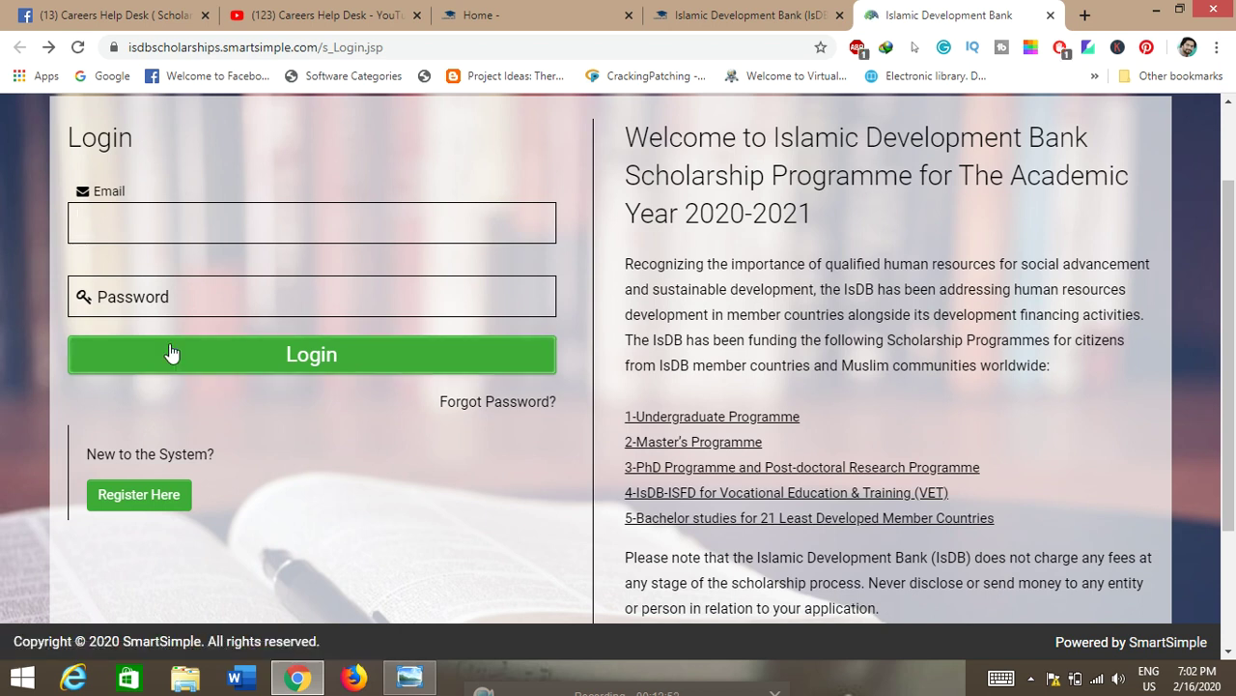
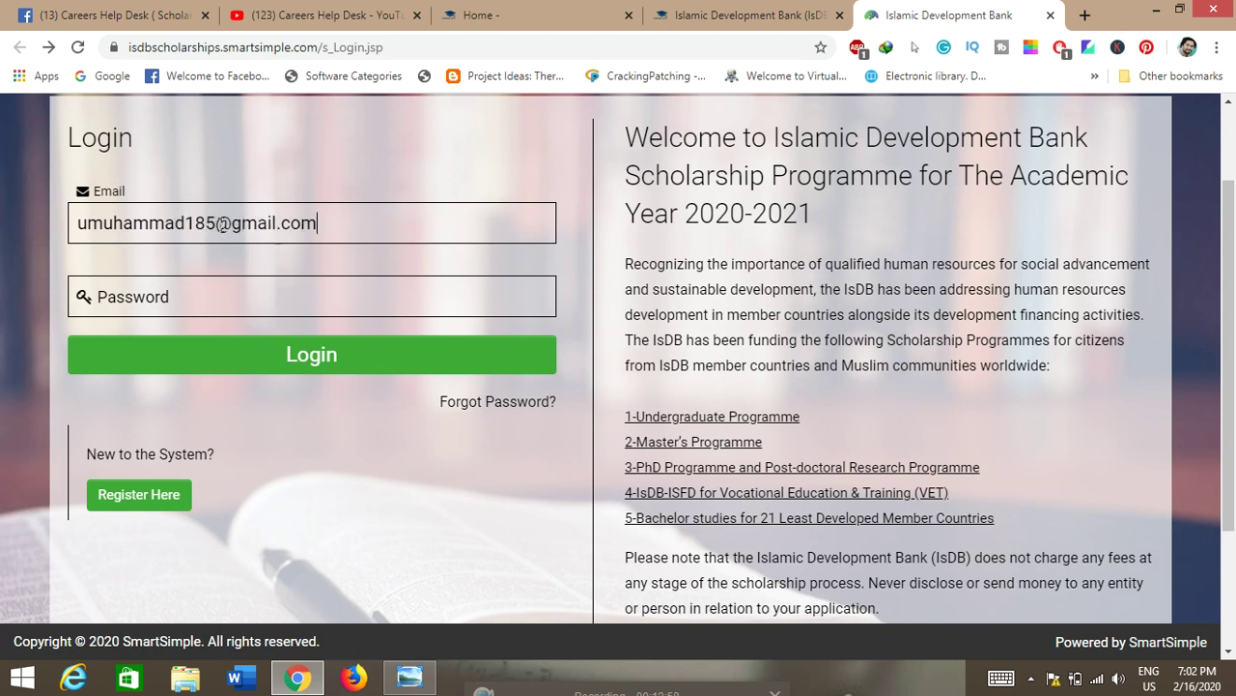
Step: Log in with the applicant's email address and account password
{"action": "left_click", "coordinate": [184, 310]}
{"action": "type", "text": "••••••••••"}
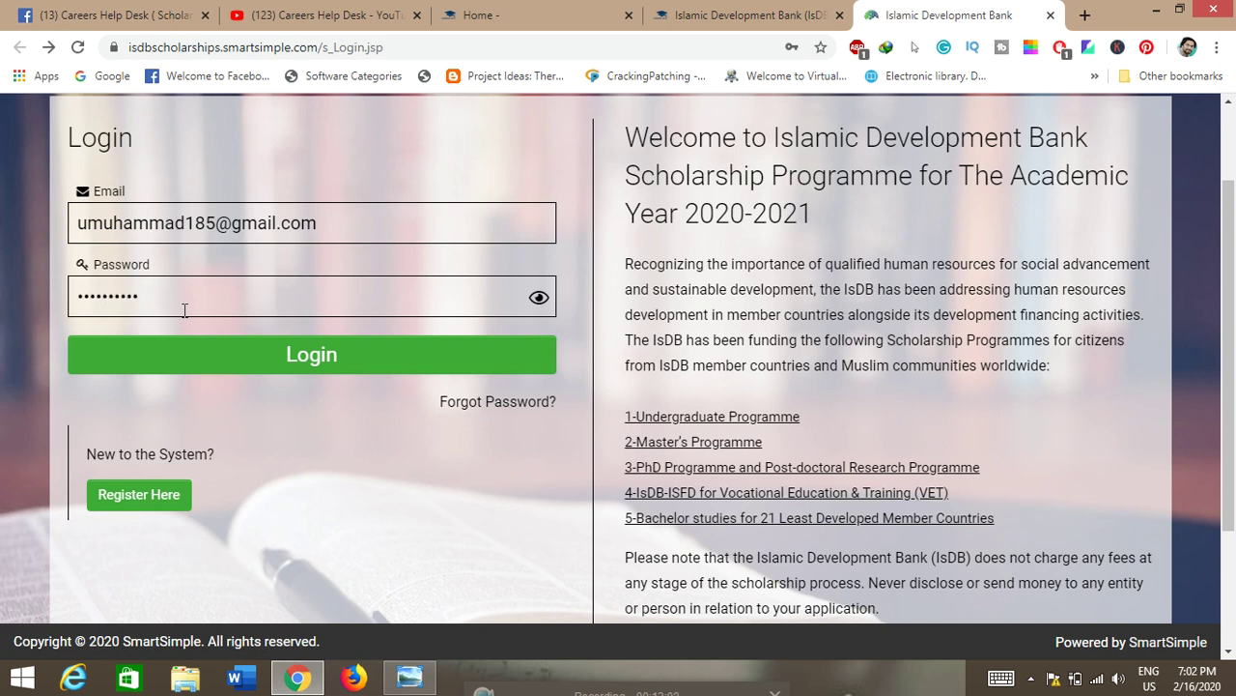
{"action": "left_click", "coordinate": [253, 356]}
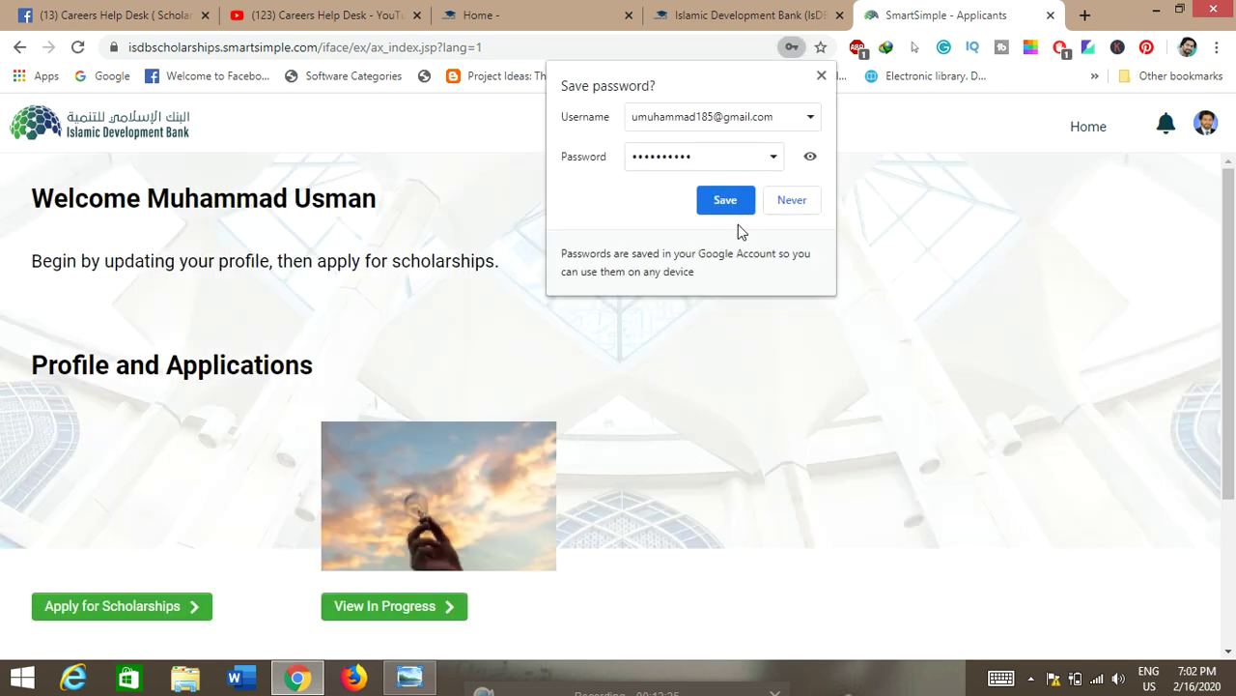
Step: Save the password in Chrome and open the profile avatar's account menu
{"action": "left_click", "coordinate": [725, 205]}
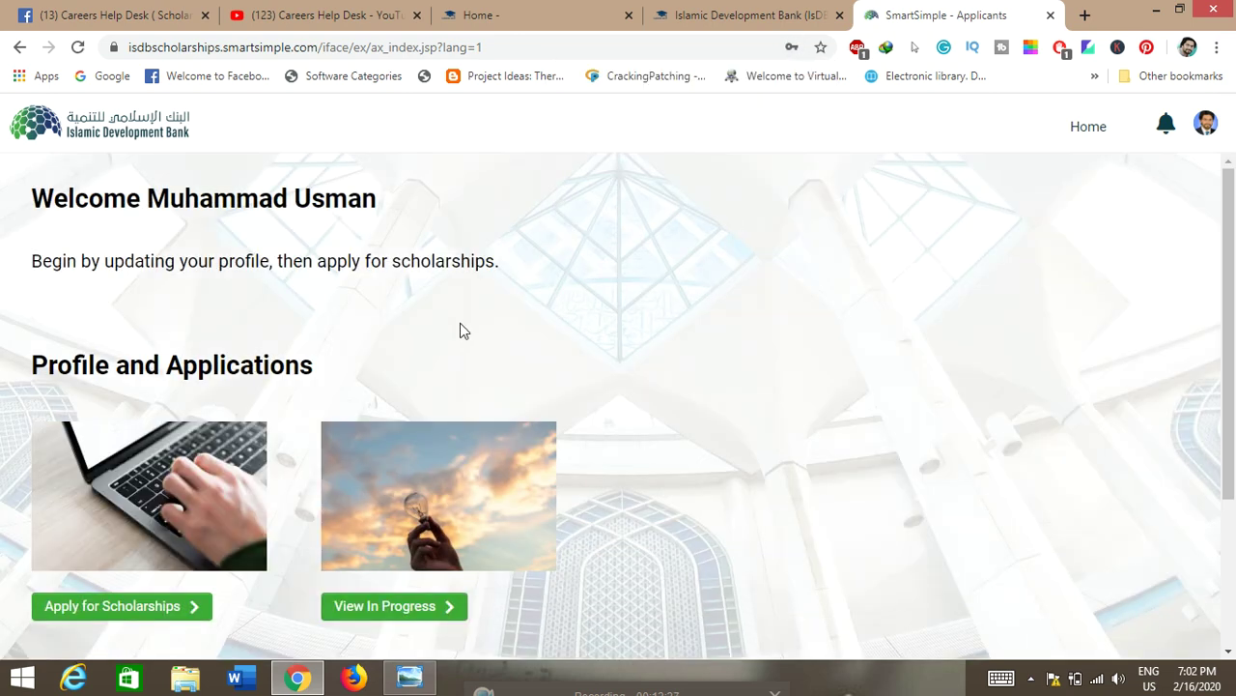
{"action": "scroll", "coordinate": [229, 306], "scroll_direction": "down", "scroll_amount": 2}
{"action": "scroll", "coordinate": [232, 317], "scroll_direction": "up", "scroll_amount": 2}
{"action": "left_click", "coordinate": [1204, 126]}
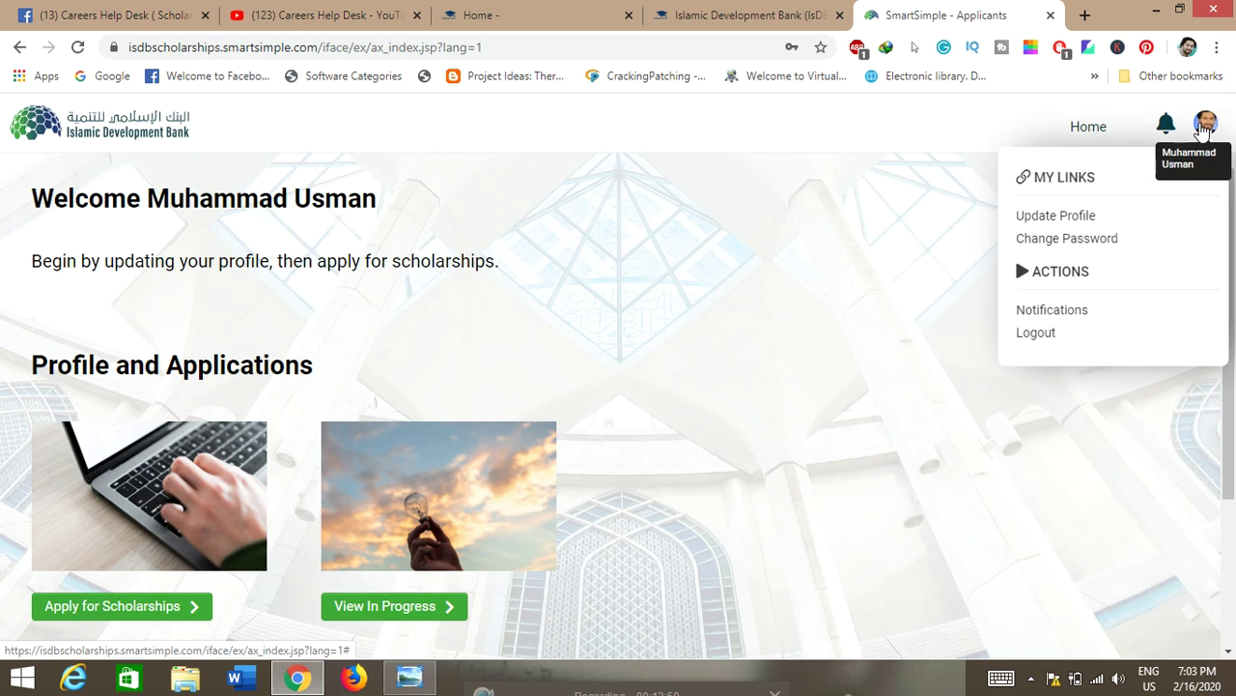
Step: Open Update Profile and review the personal details and the Emergency Contact tab
{"action": "left_click", "coordinate": [1063, 215]}
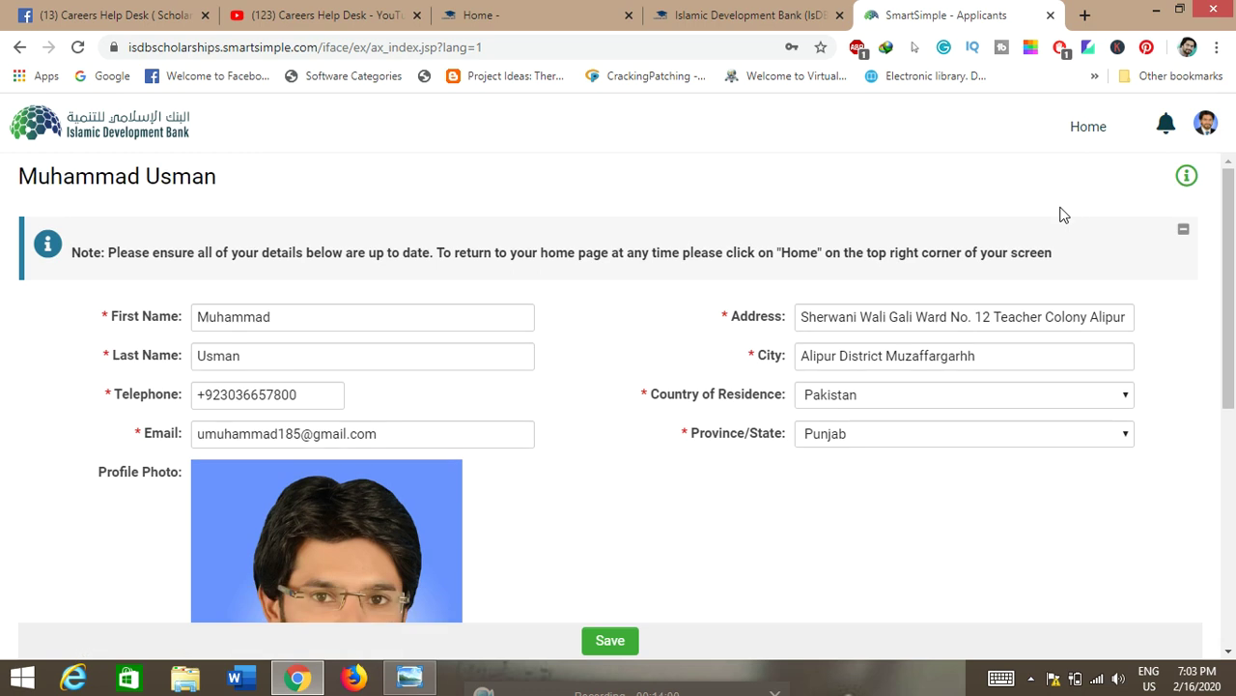
{"action": "scroll", "coordinate": [503, 527], "scroll_direction": "down", "scroll_amount": 1}
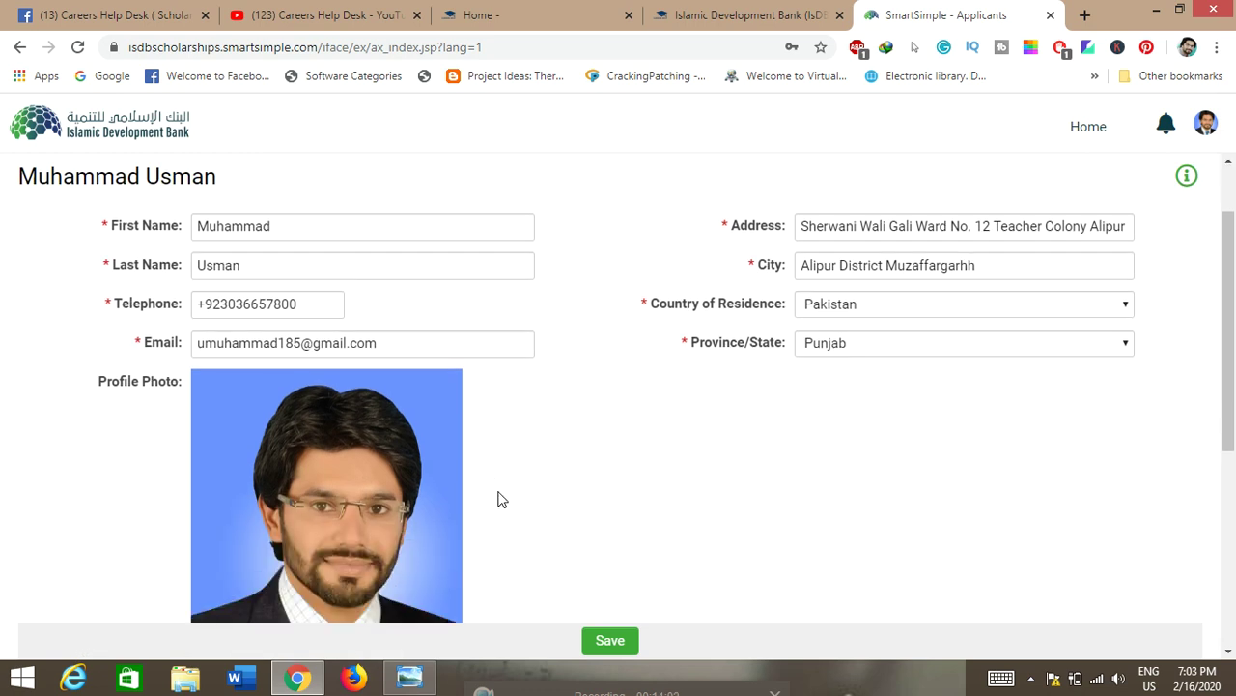
{"action": "scroll", "coordinate": [338, 525], "scroll_direction": "down", "scroll_amount": 4}
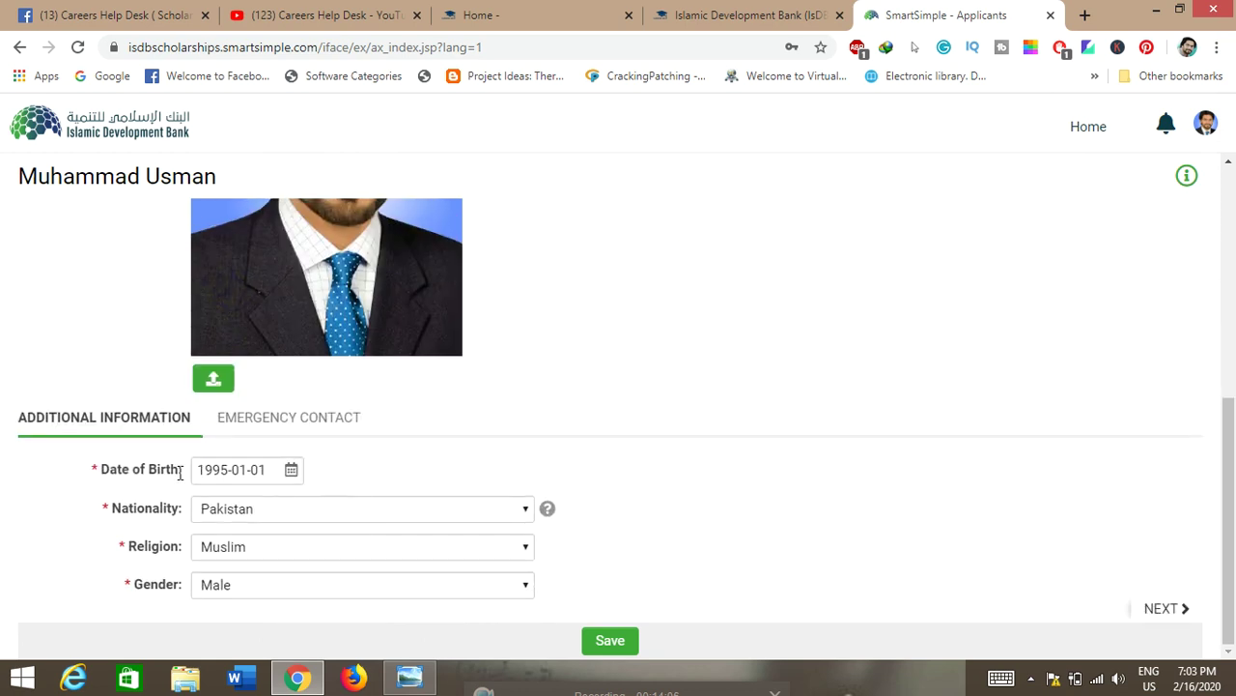
{"action": "left_click", "coordinate": [276, 427]}
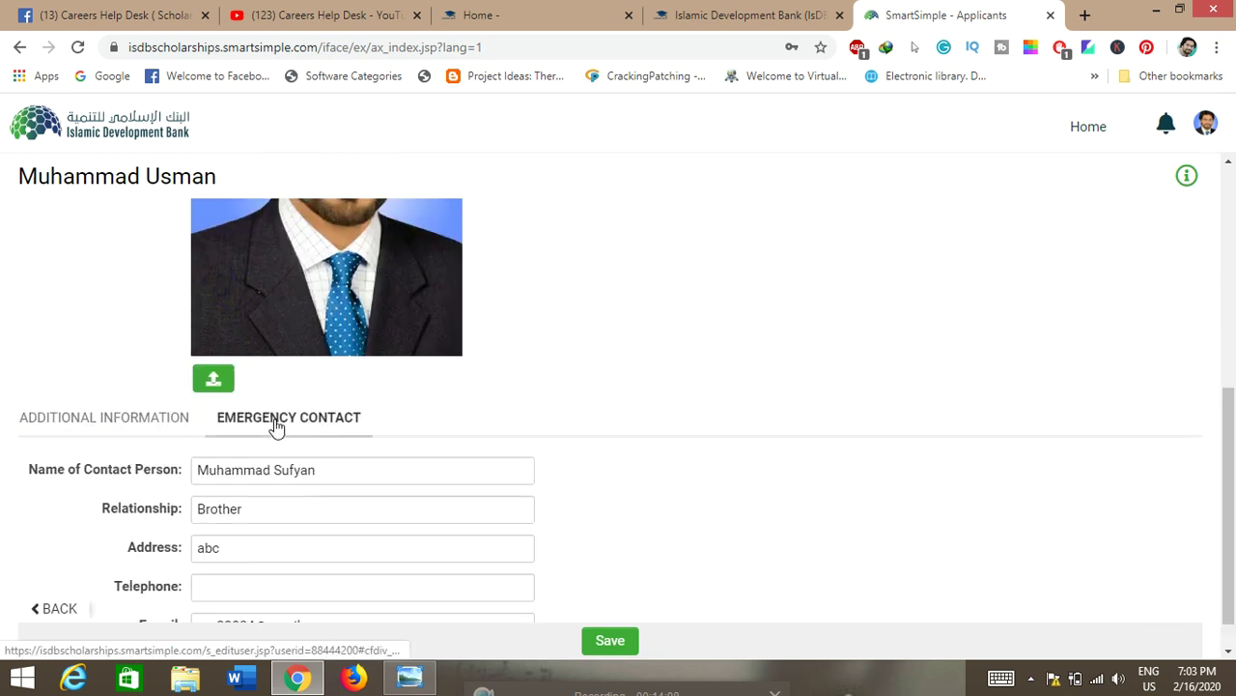
{"action": "scroll", "coordinate": [619, 447], "scroll_direction": "down", "scroll_amount": 1}
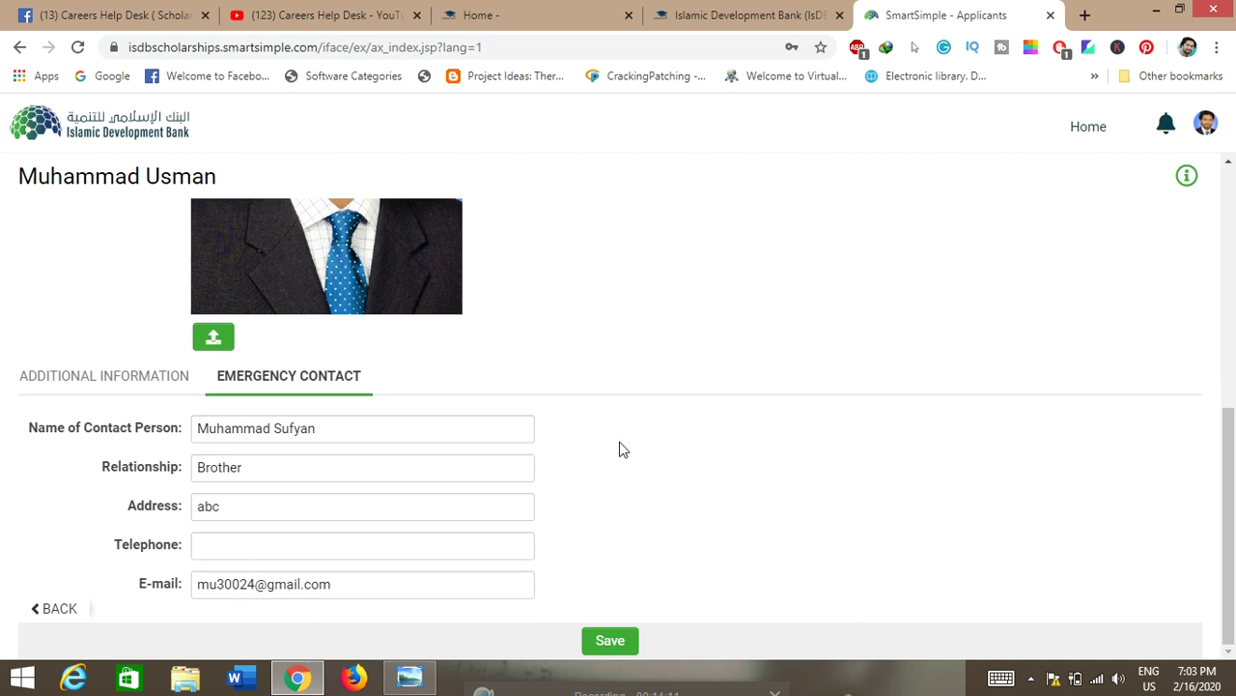
{"action": "scroll", "coordinate": [620, 450], "scroll_direction": "up", "scroll_amount": 3}
{"action": "scroll", "coordinate": [620, 462], "scroll_direction": "up", "scroll_amount": 1}
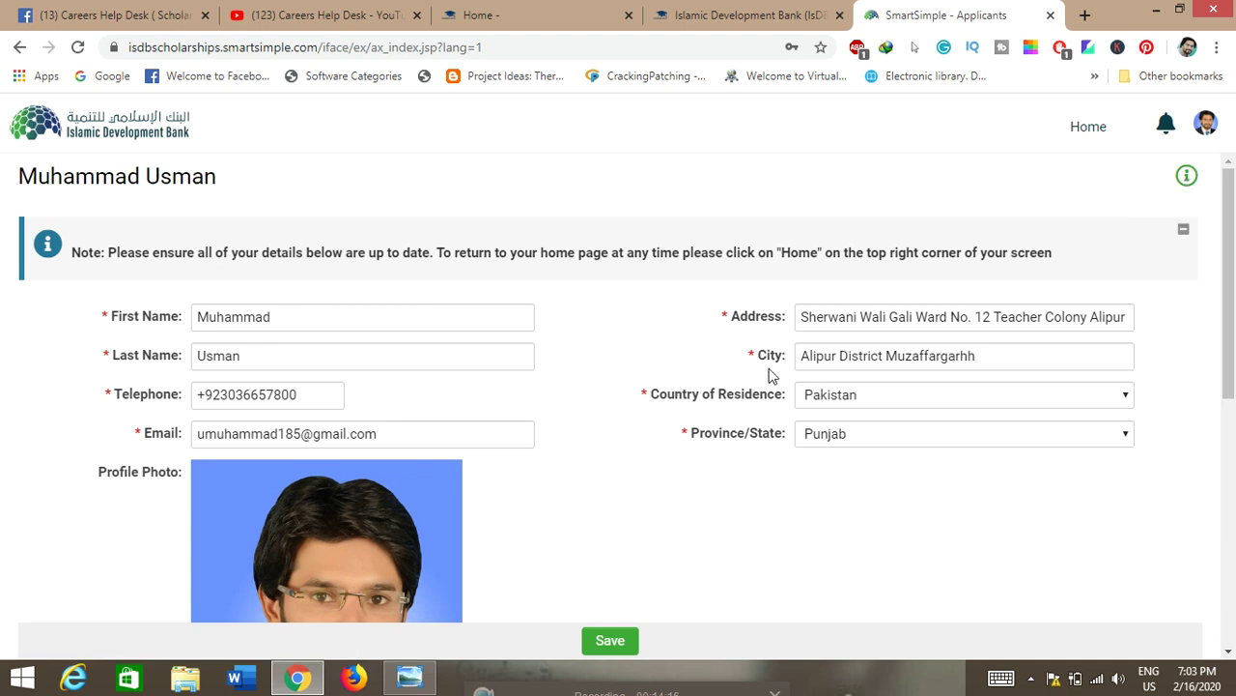
{"action": "scroll", "coordinate": [770, 367], "scroll_direction": "down", "scroll_amount": 4}
{"action": "scroll", "coordinate": [657, 599], "scroll_direction": "up", "scroll_amount": 4}
Step: Return to Home and open View In Progress to list in-progress applications
{"action": "left_click", "coordinate": [1071, 139]}
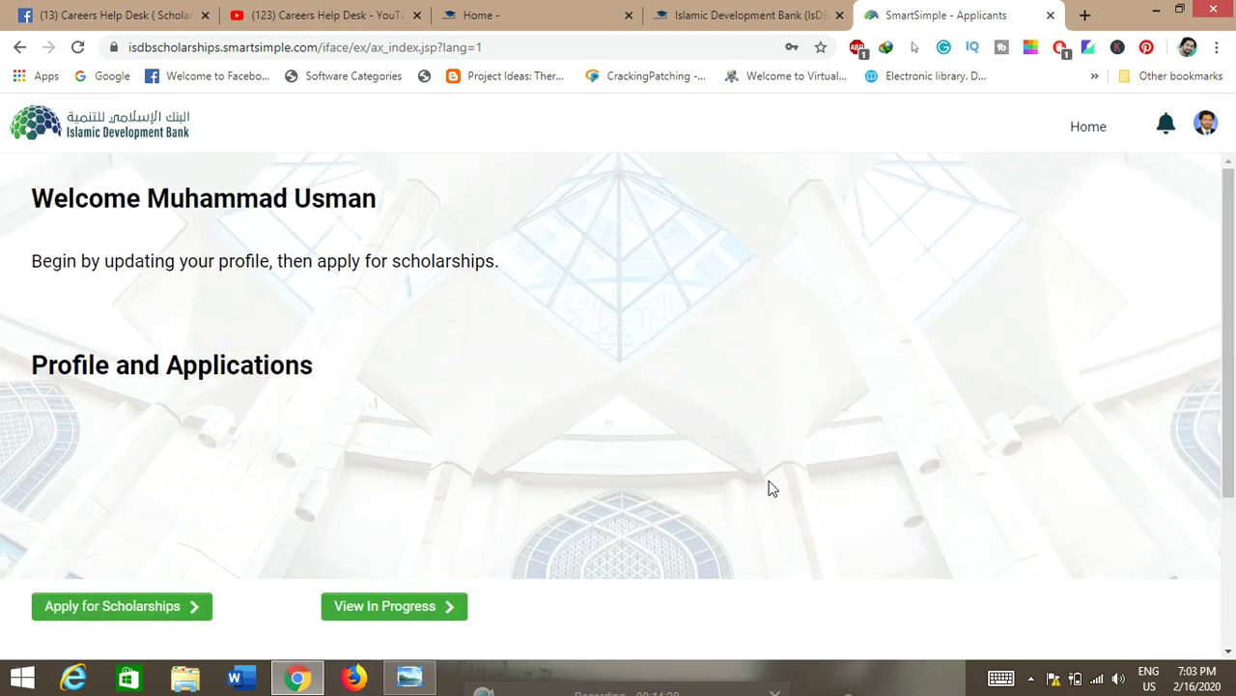
{"action": "scroll", "coordinate": [773, 487], "scroll_direction": "down", "scroll_amount": 2}
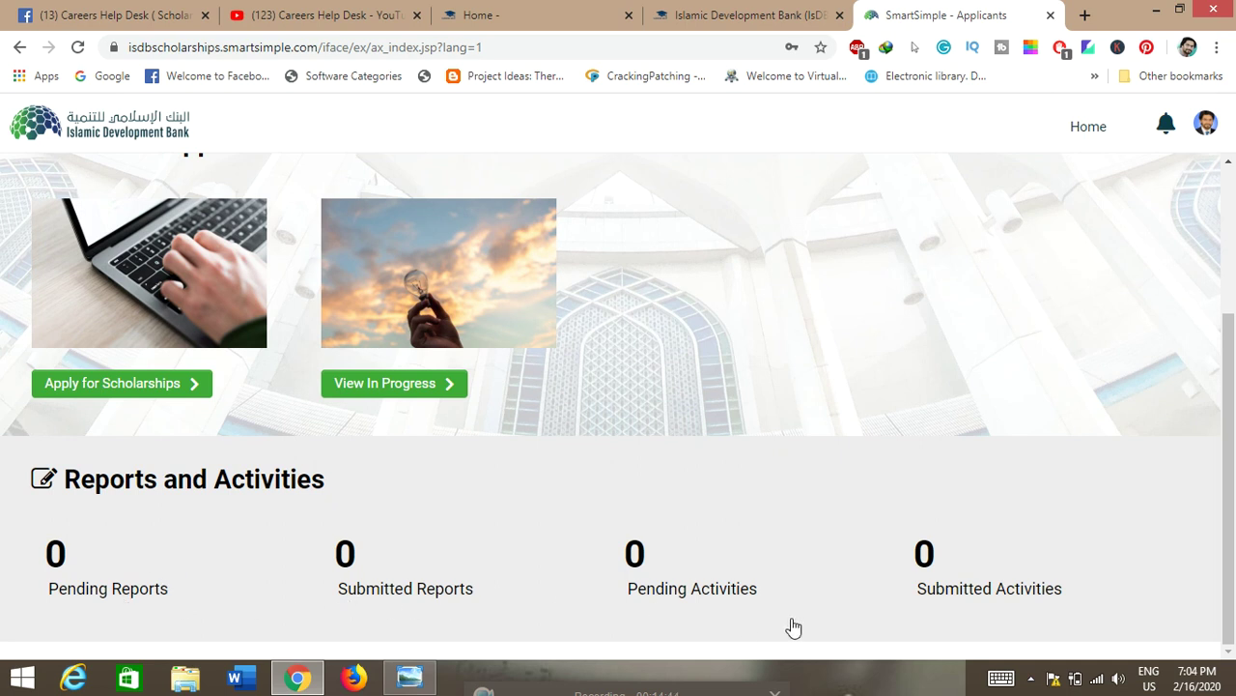
{"action": "scroll", "coordinate": [798, 626], "scroll_direction": "up", "scroll_amount": 2}
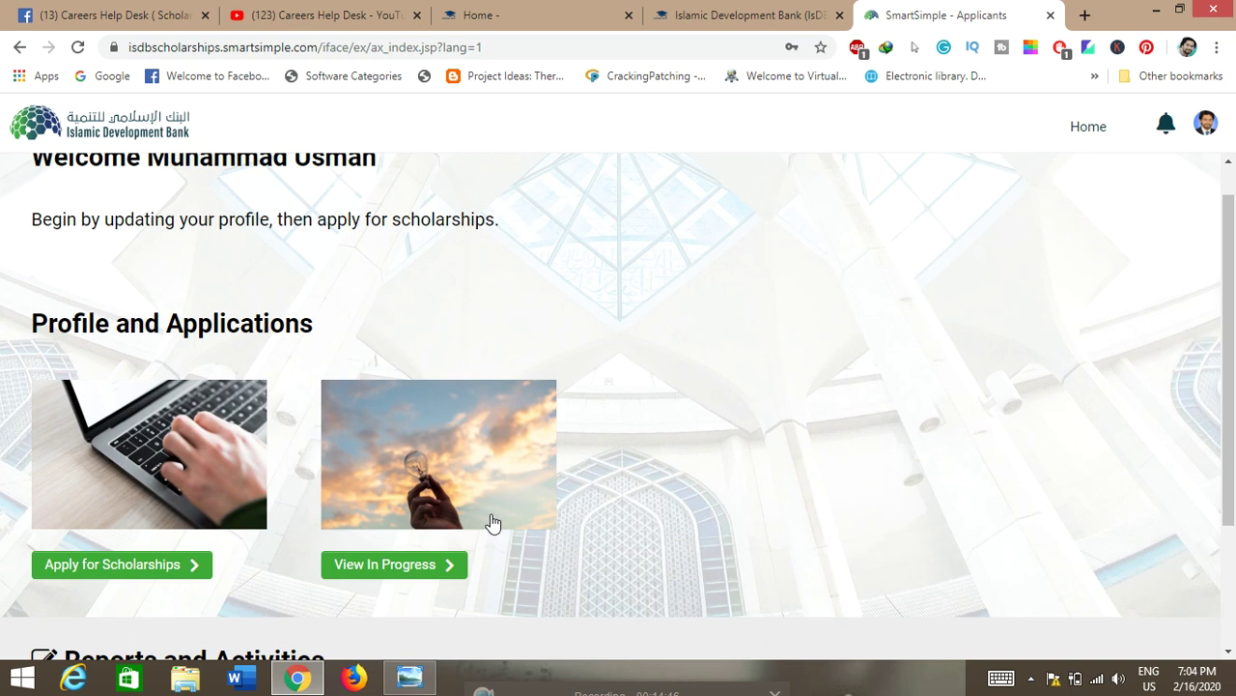
{"action": "left_click", "coordinate": [379, 500]}
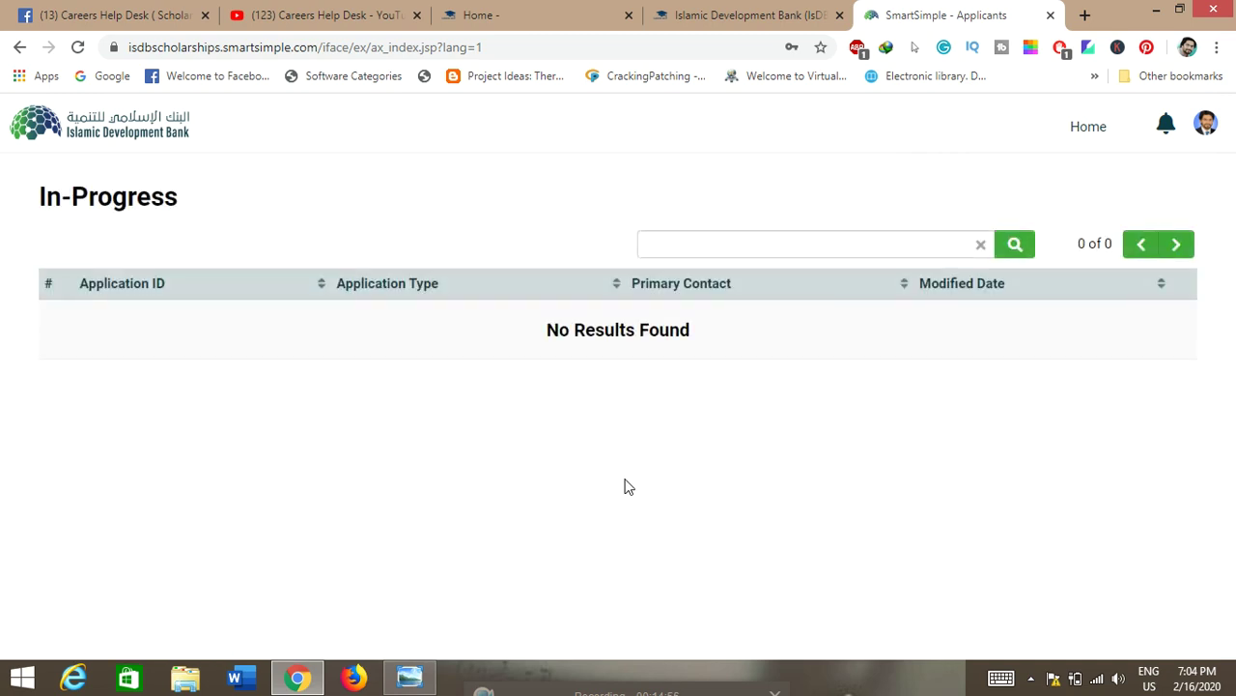
Step: Go back Home and open Apply for Scholarships to see the six programmes
{"action": "left_click", "coordinate": [1104, 134]}
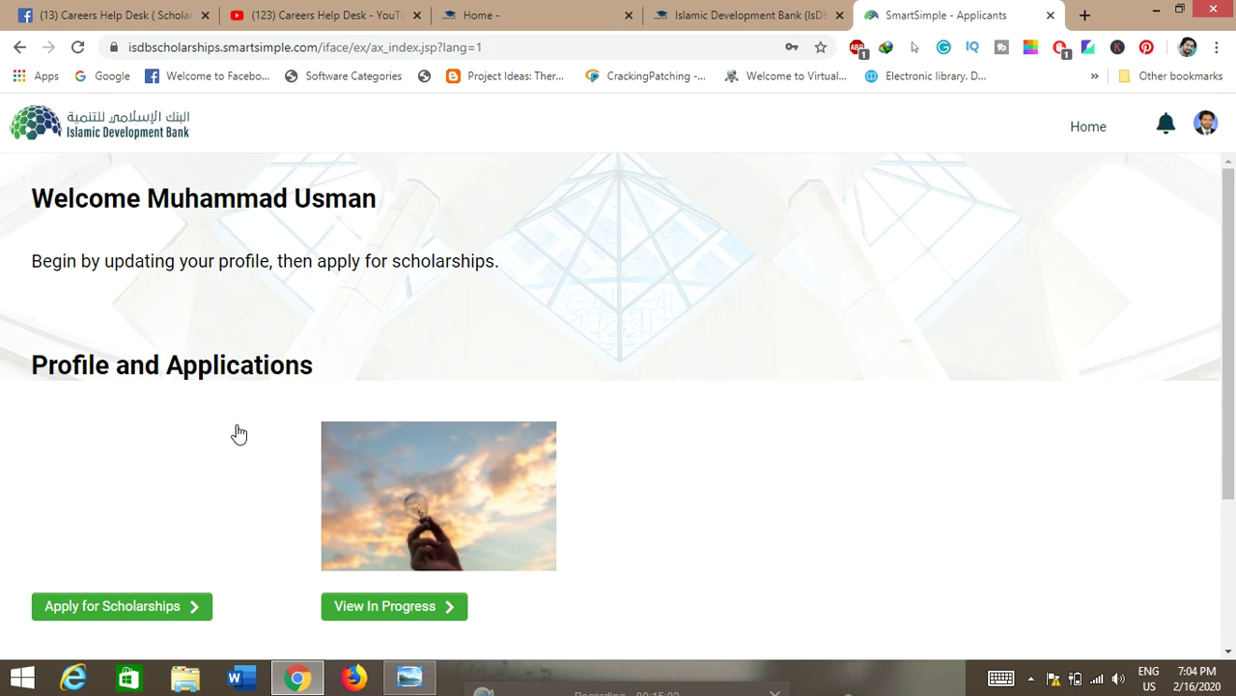
{"action": "left_click", "coordinate": [84, 603]}
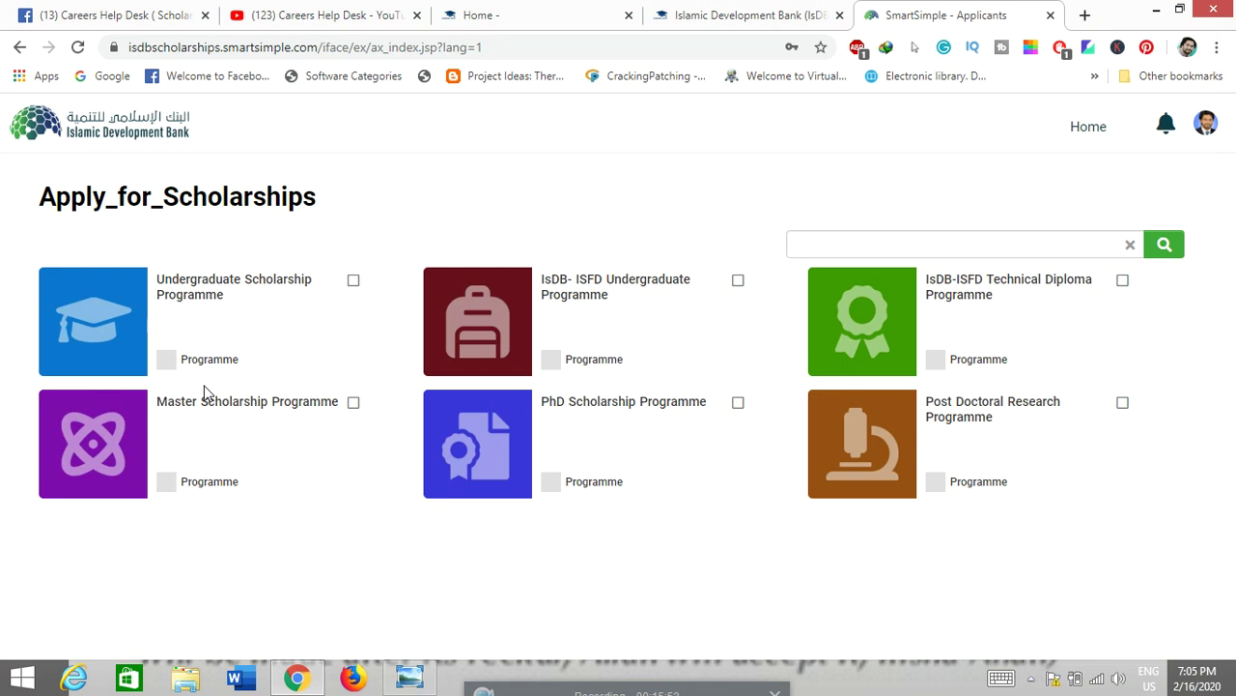
Step: Select the Master Scholarship Programme and start a new application with Apply Now
{"action": "left_click", "coordinate": [320, 406]}
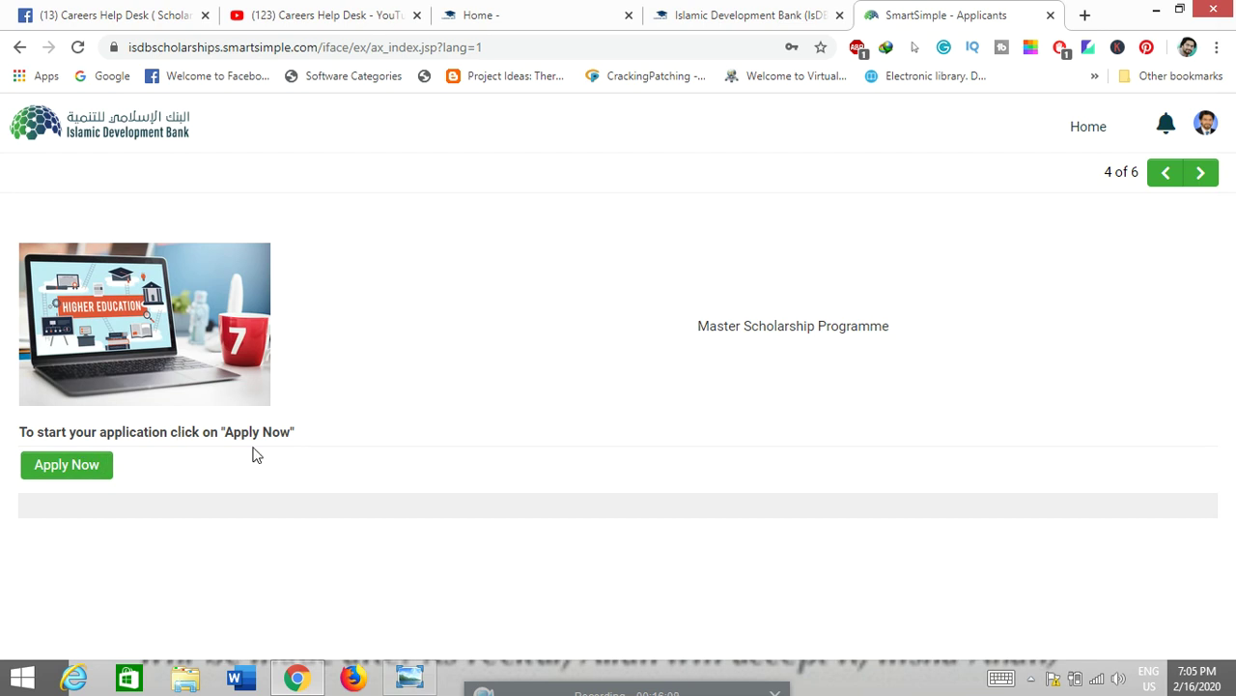
{"action": "left_click", "coordinate": [60, 467]}
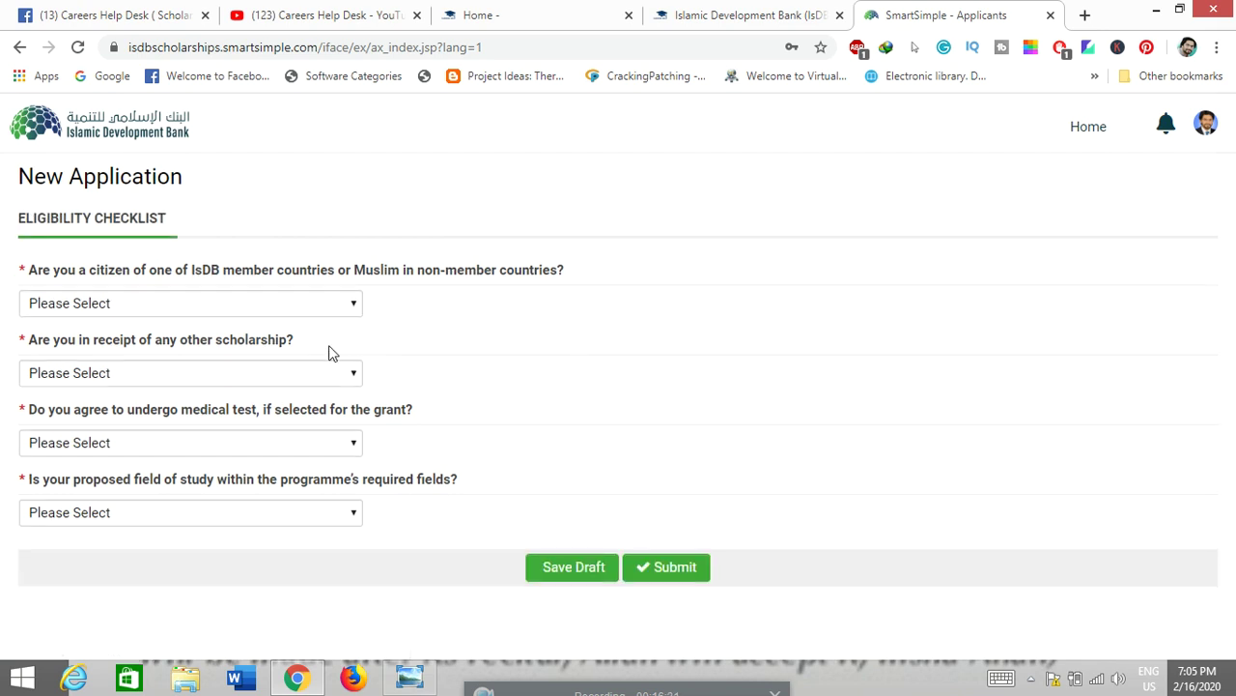
Step: Answer citizenship Yes, other scholarship No, medical test Yes, field of study Yes, and submit
{"action": "left_click", "coordinate": [346, 304]}
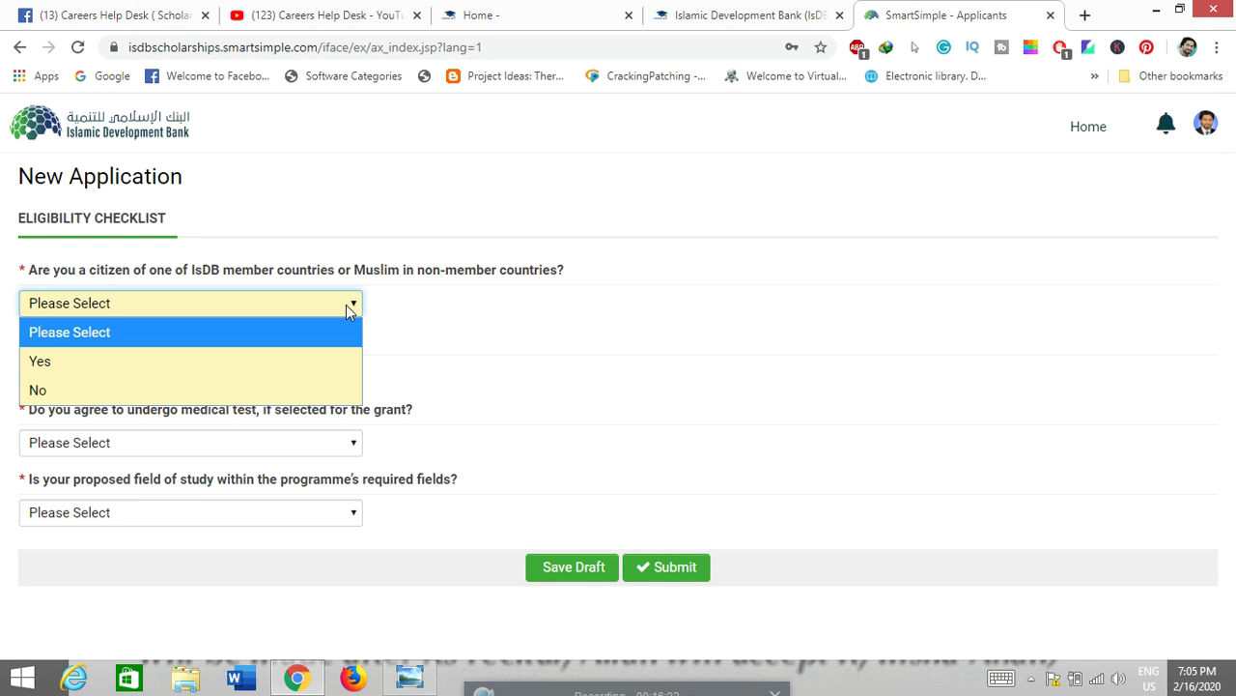
{"action": "left_click", "coordinate": [221, 364]}
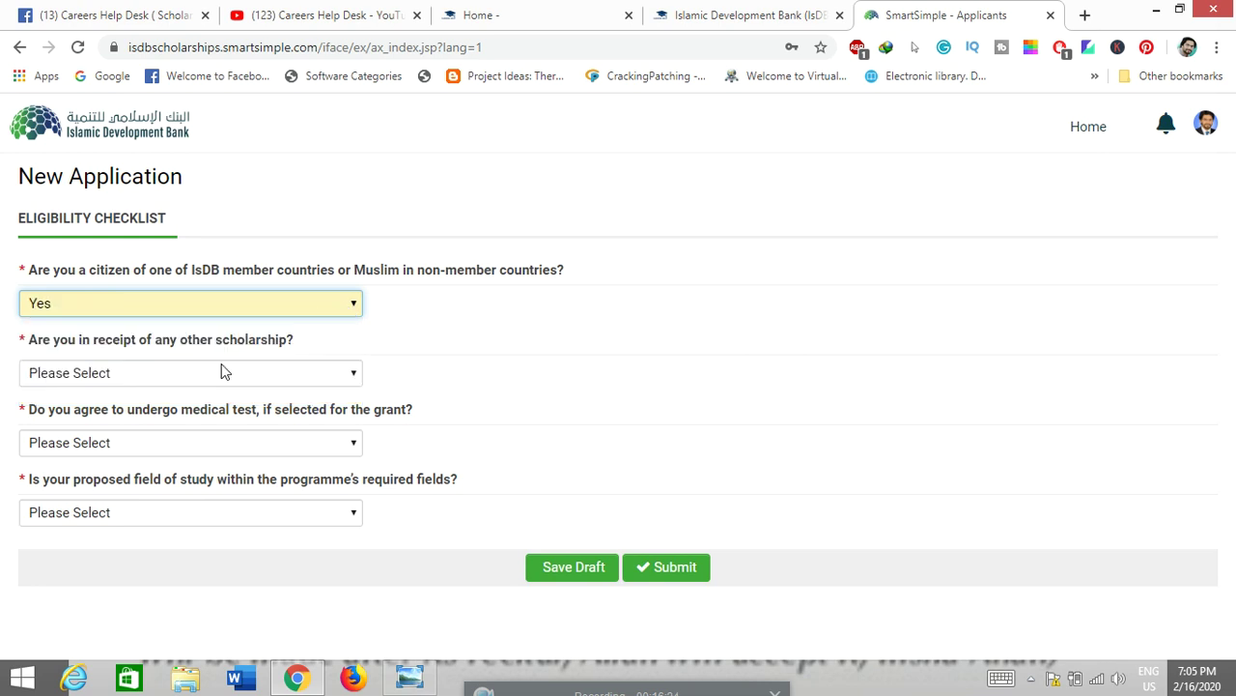
{"action": "left_click", "coordinate": [319, 381]}
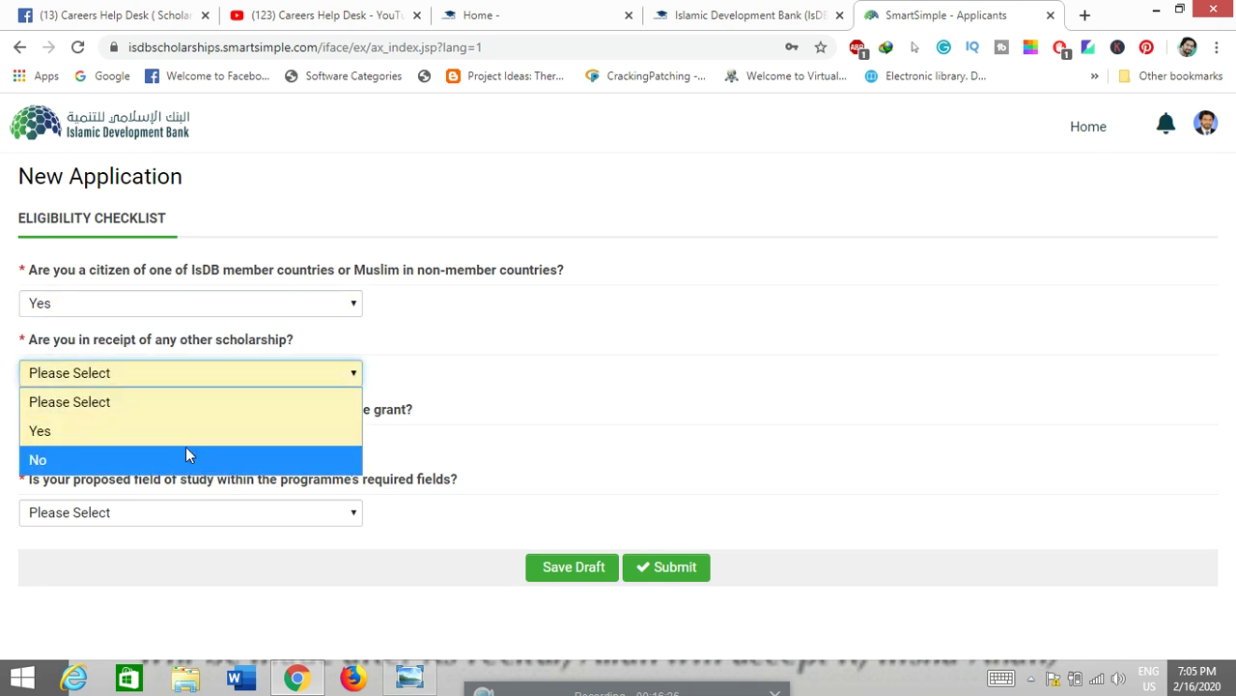
{"action": "left_click", "coordinate": [187, 455]}
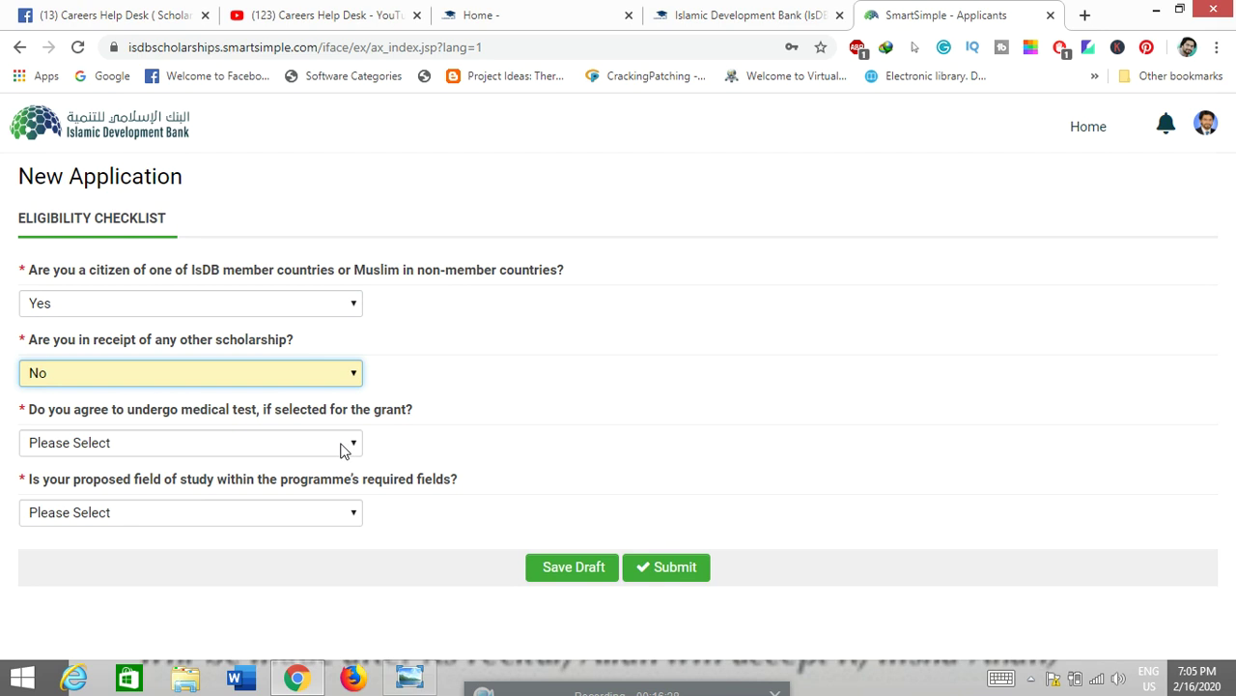
{"action": "left_click", "coordinate": [343, 446]}
{"action": "left_click", "coordinate": [197, 498]}
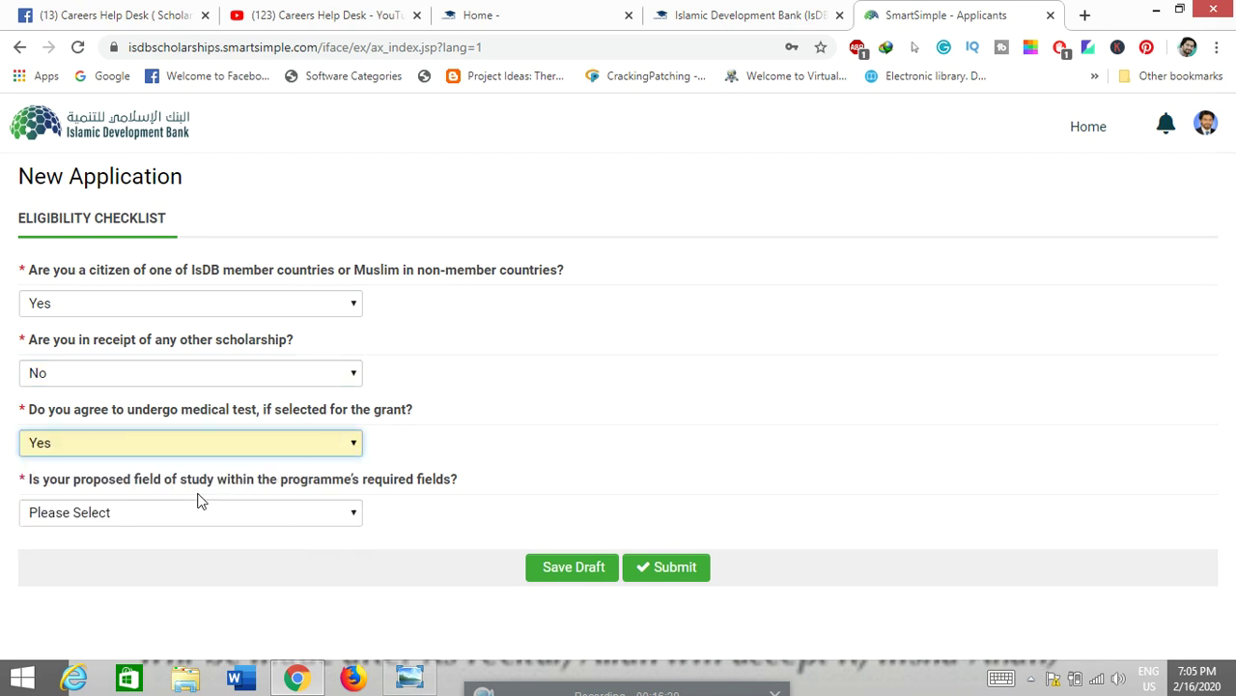
{"action": "left_click", "coordinate": [306, 518]}
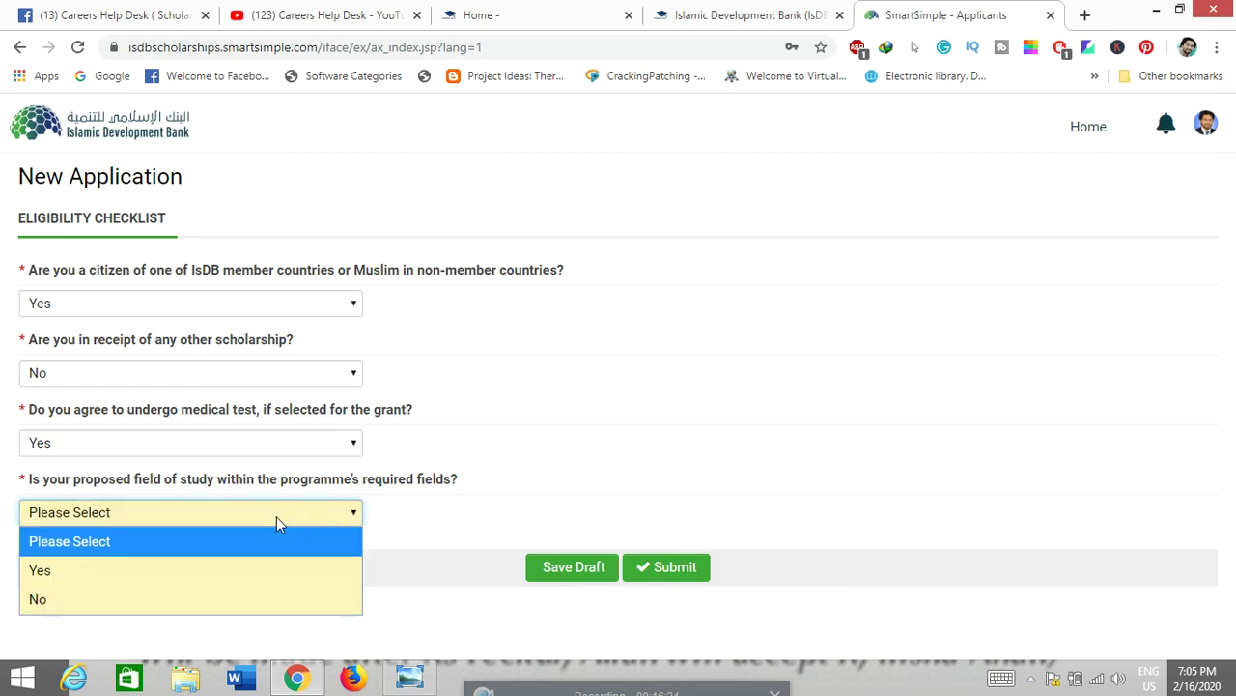
{"action": "left_click", "coordinate": [149, 577]}
{"action": "left_click", "coordinate": [665, 567]}
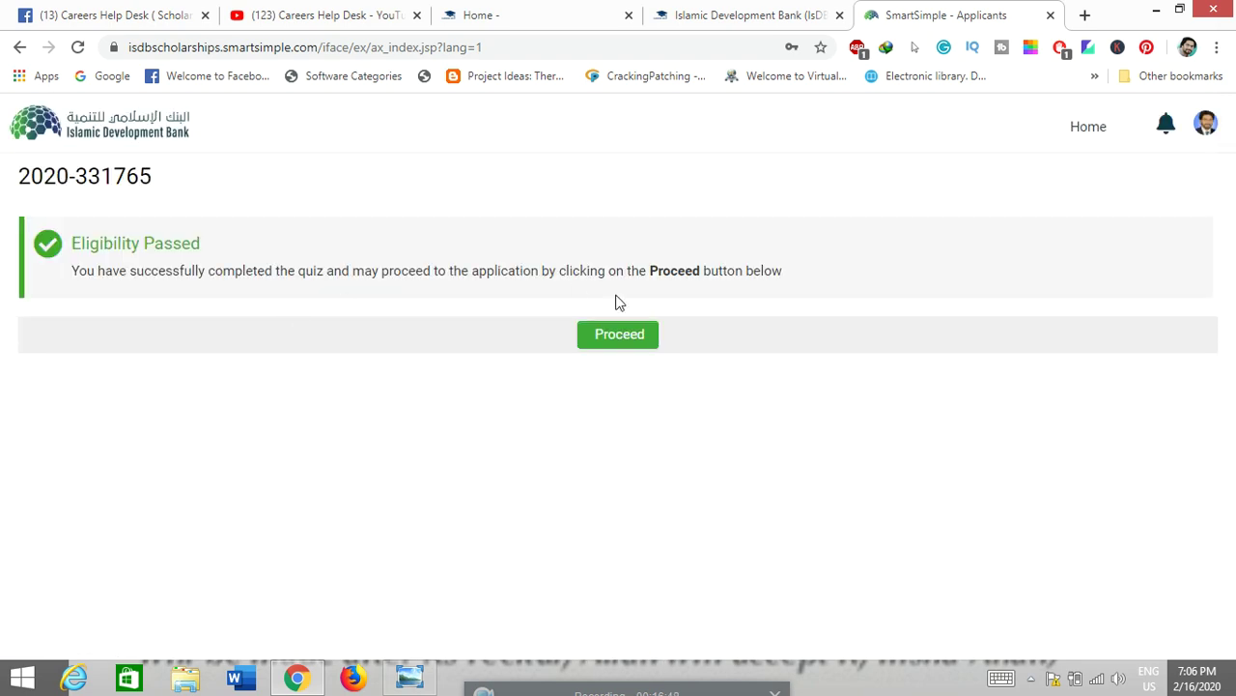
Step: Proceed from the Eligibility Passed page to the full Master application form
{"action": "left_click", "coordinate": [628, 341]}
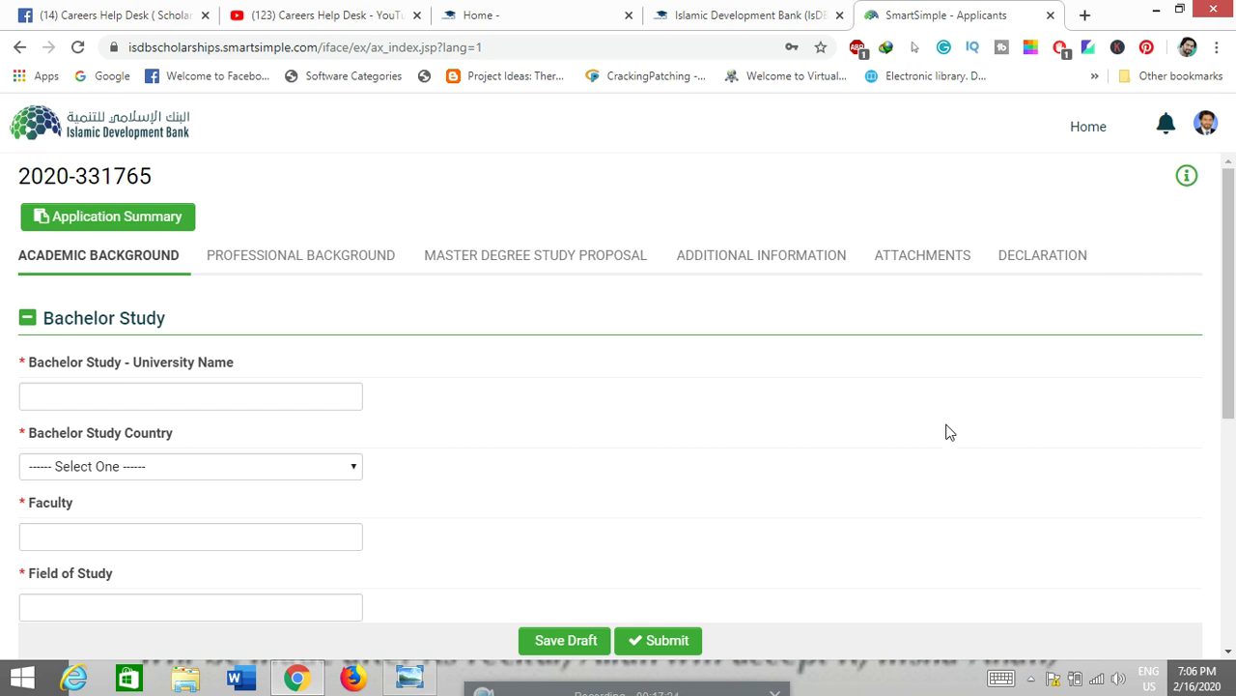
{"action": "left_click", "coordinate": [98, 255]}
{"action": "scroll", "coordinate": [488, 443], "scroll_direction": "down", "scroll_amount": 4}
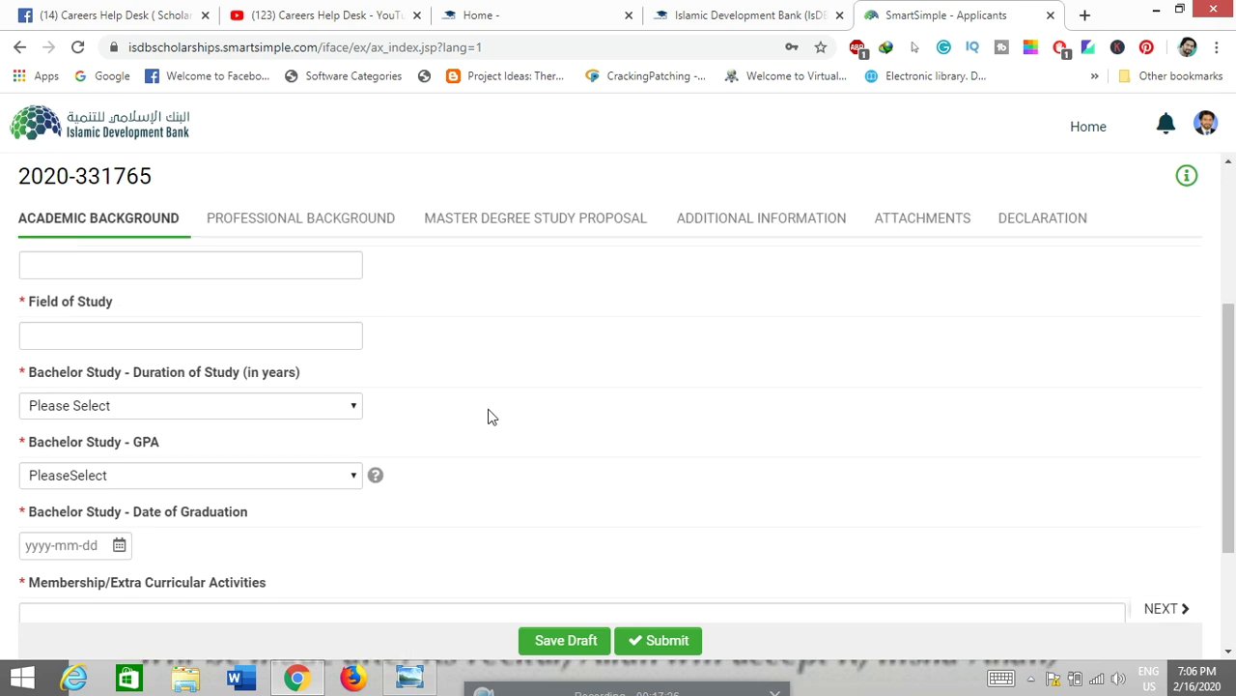
{"action": "scroll", "coordinate": [474, 436], "scroll_direction": "up", "scroll_amount": 5}
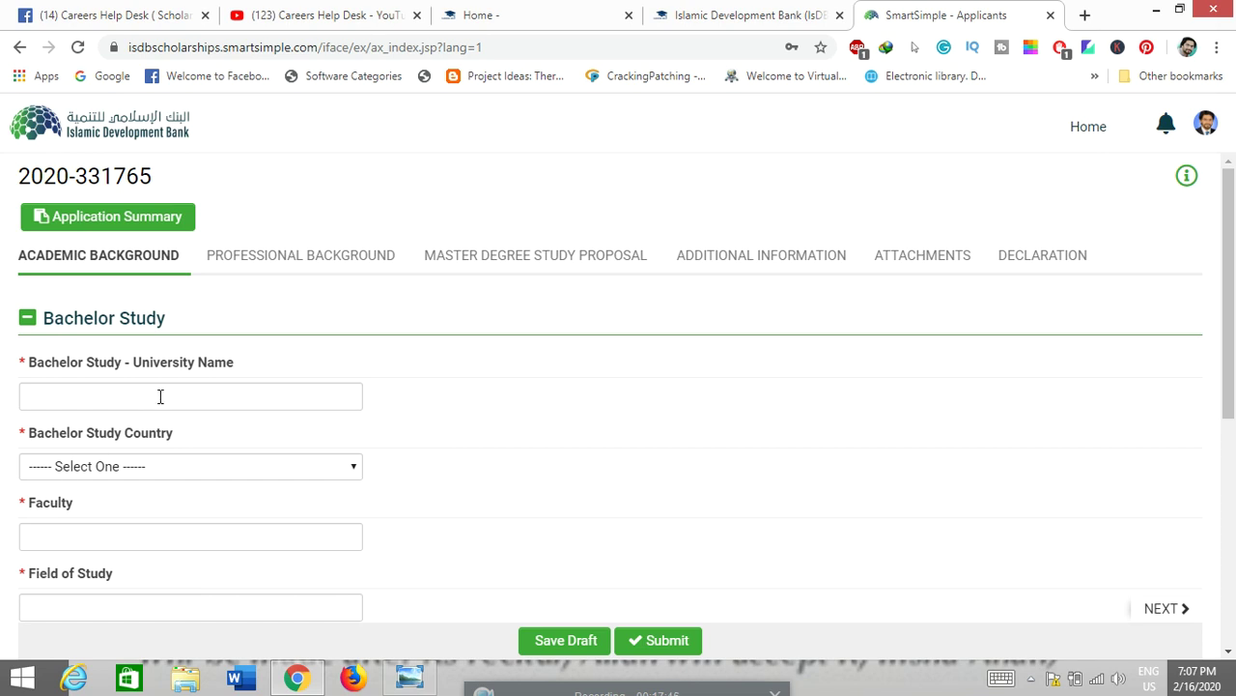
{"action": "scroll", "coordinate": [166, 406], "scroll_direction": "down", "scroll_amount": 1}
{"action": "scroll", "coordinate": [146, 447], "scroll_direction": "down", "scroll_amount": 1}
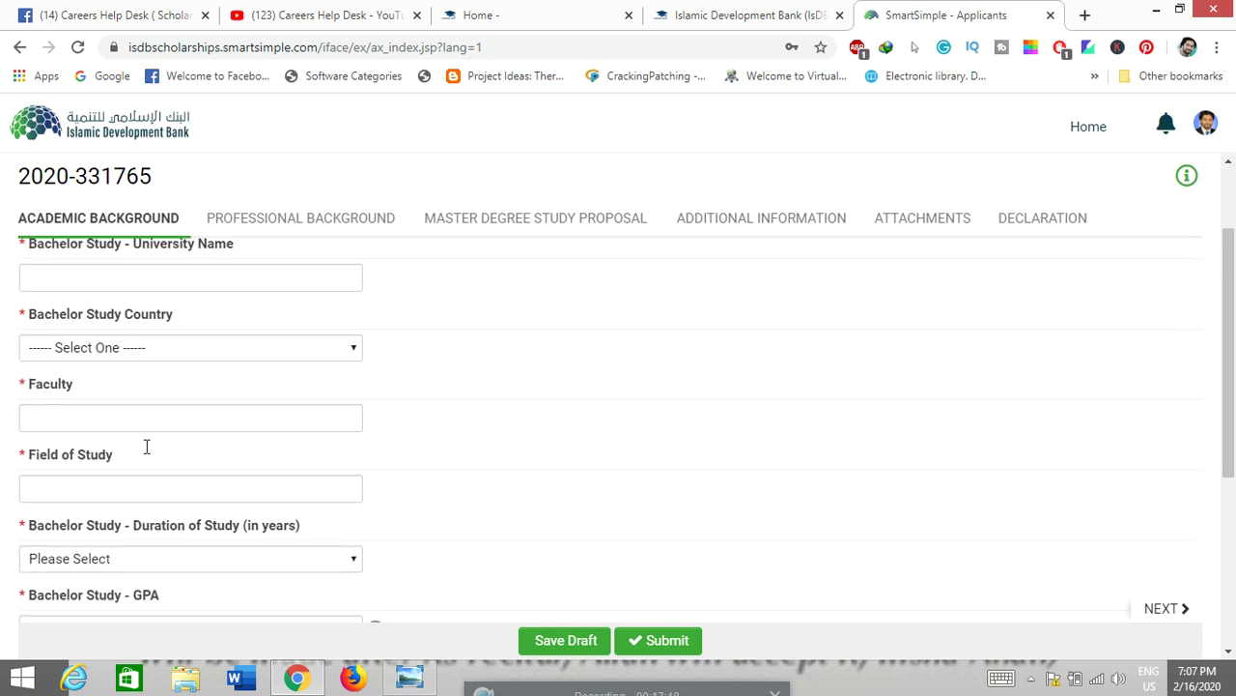
{"action": "scroll", "coordinate": [131, 426], "scroll_direction": "down", "scroll_amount": 2}
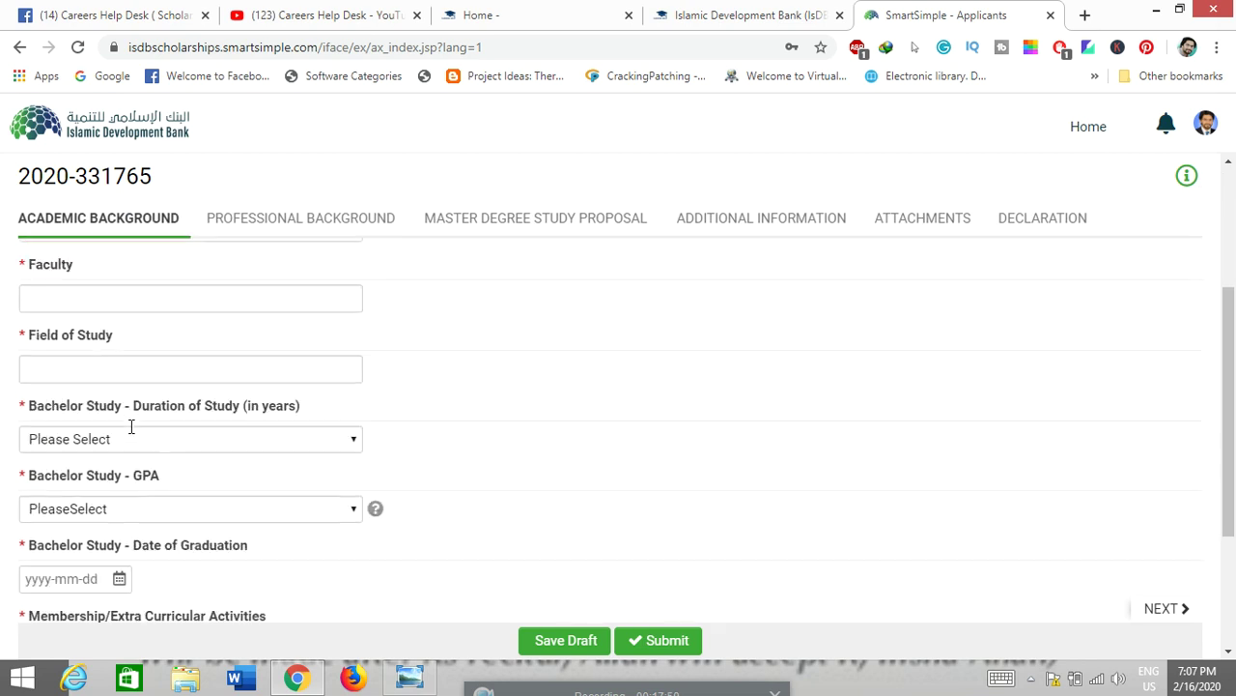
{"action": "scroll", "coordinate": [131, 426], "scroll_direction": "up", "scroll_amount": 1}
{"action": "scroll", "coordinate": [120, 309], "scroll_direction": "up", "scroll_amount": 1}
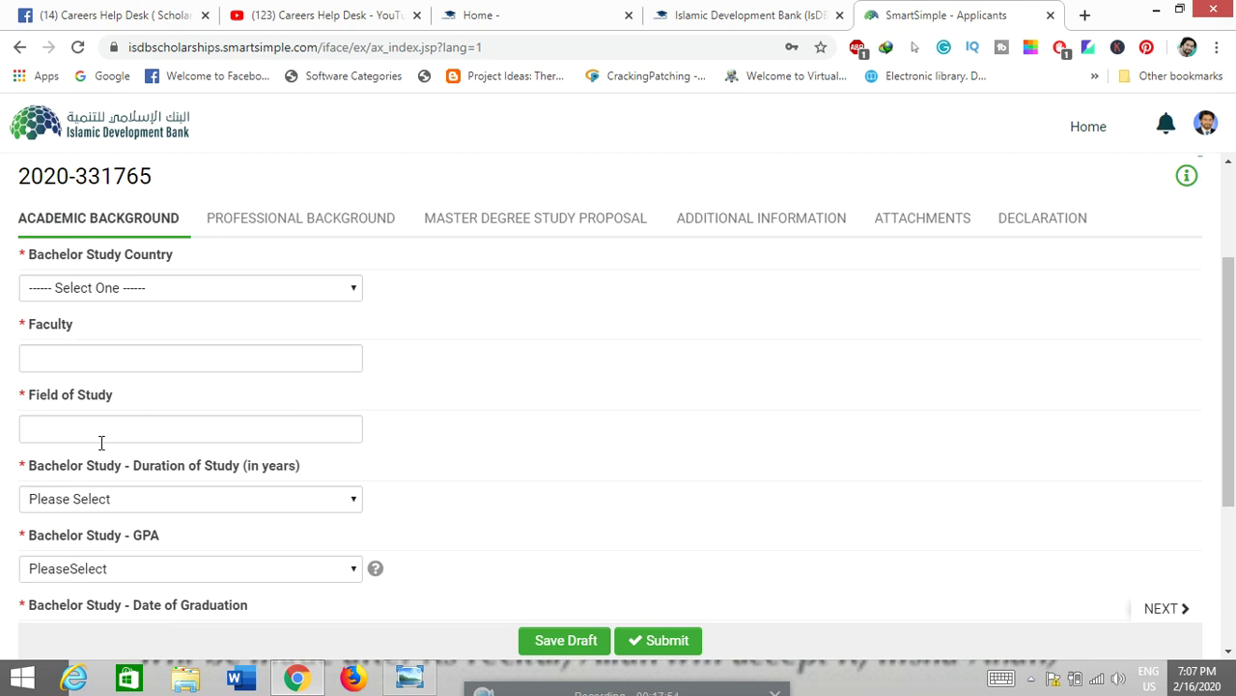
{"action": "scroll", "coordinate": [103, 440], "scroll_direction": "down", "scroll_amount": 1}
{"action": "left_click", "coordinate": [194, 407]}
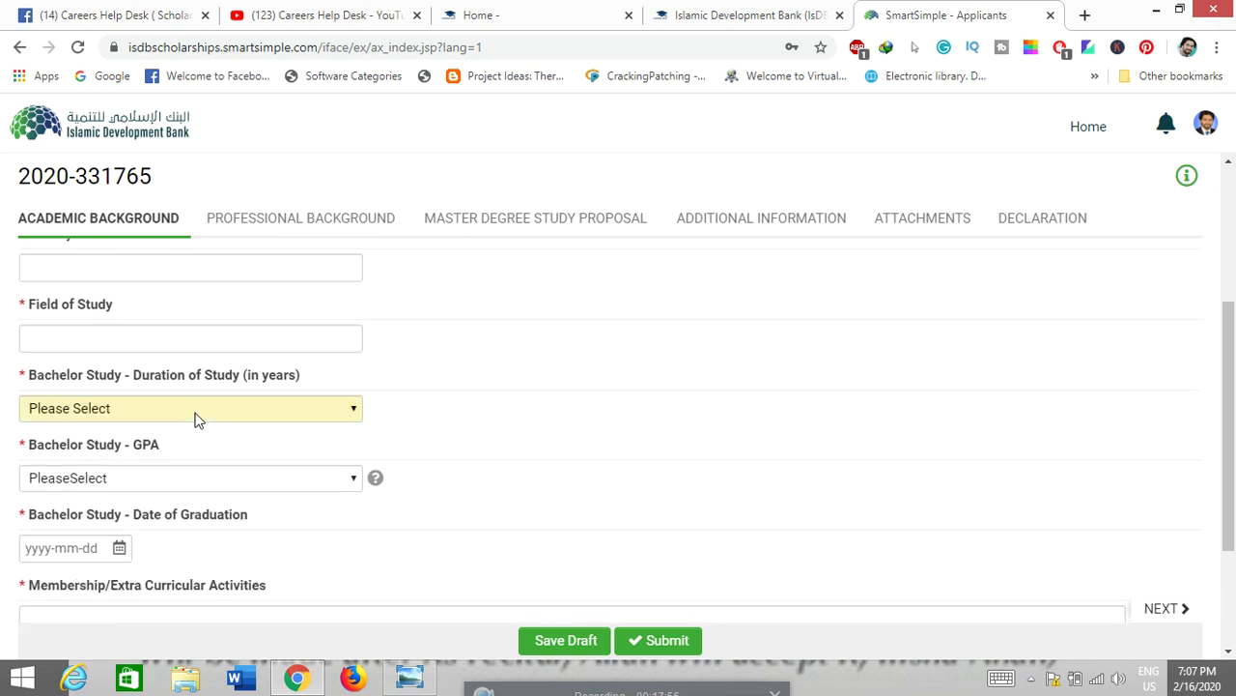
{"action": "left_click", "coordinate": [195, 406]}
{"action": "scroll", "coordinate": [200, 446], "scroll_direction": "down", "scroll_amount": 1}
{"action": "scroll", "coordinate": [200, 446], "scroll_direction": "down", "scroll_amount": 1}
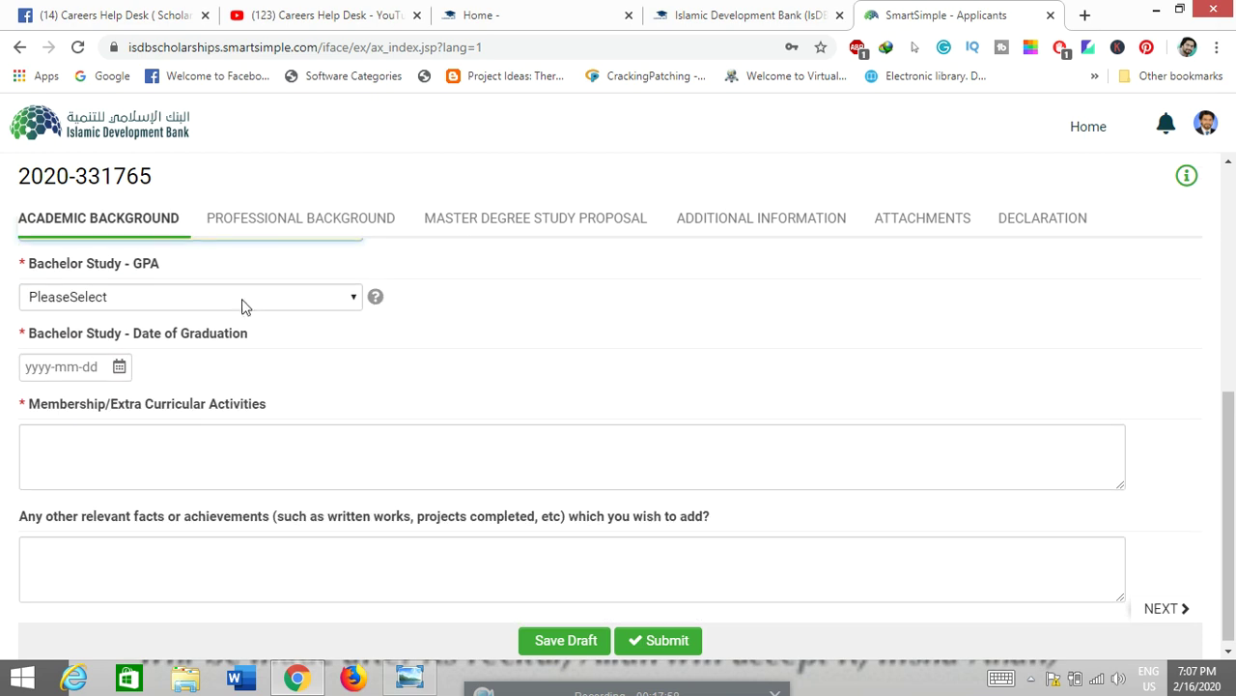
{"action": "left_click", "coordinate": [244, 296]}
{"action": "scroll", "coordinate": [214, 392], "scroll_direction": "down", "scroll_amount": 20}
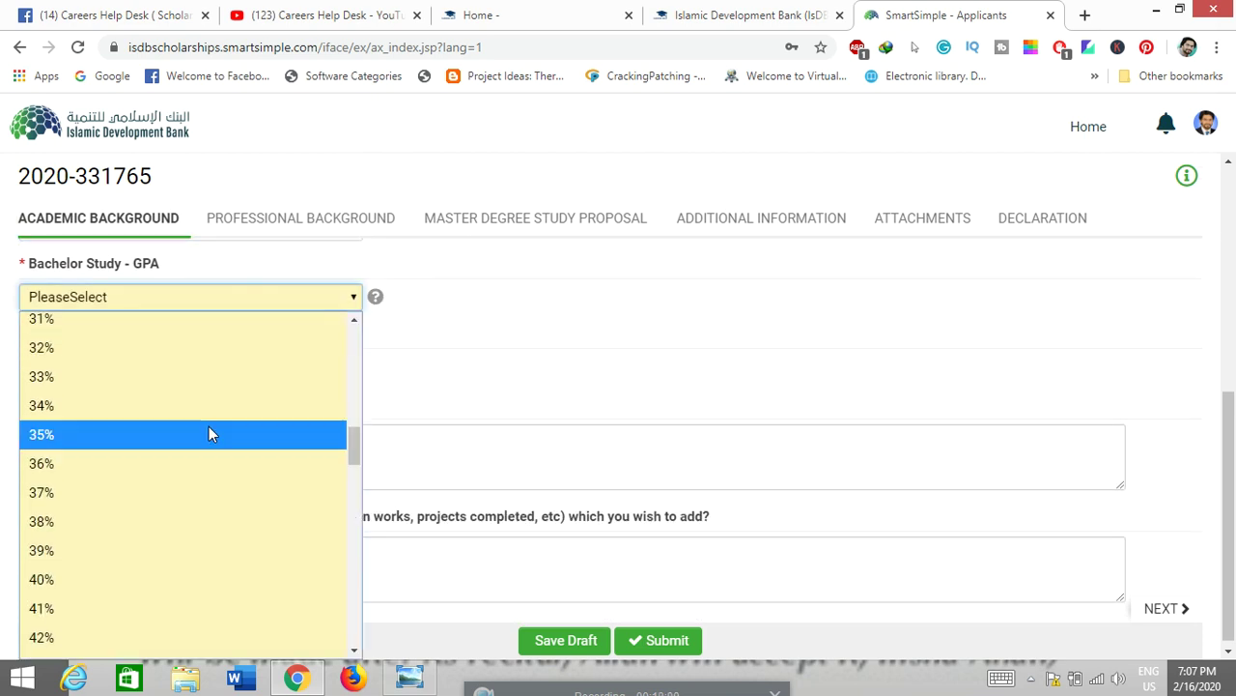
{"action": "scroll", "coordinate": [211, 440], "scroll_direction": "up", "scroll_amount": 12}
{"action": "scroll", "coordinate": [211, 450], "scroll_direction": "up", "scroll_amount": 13}
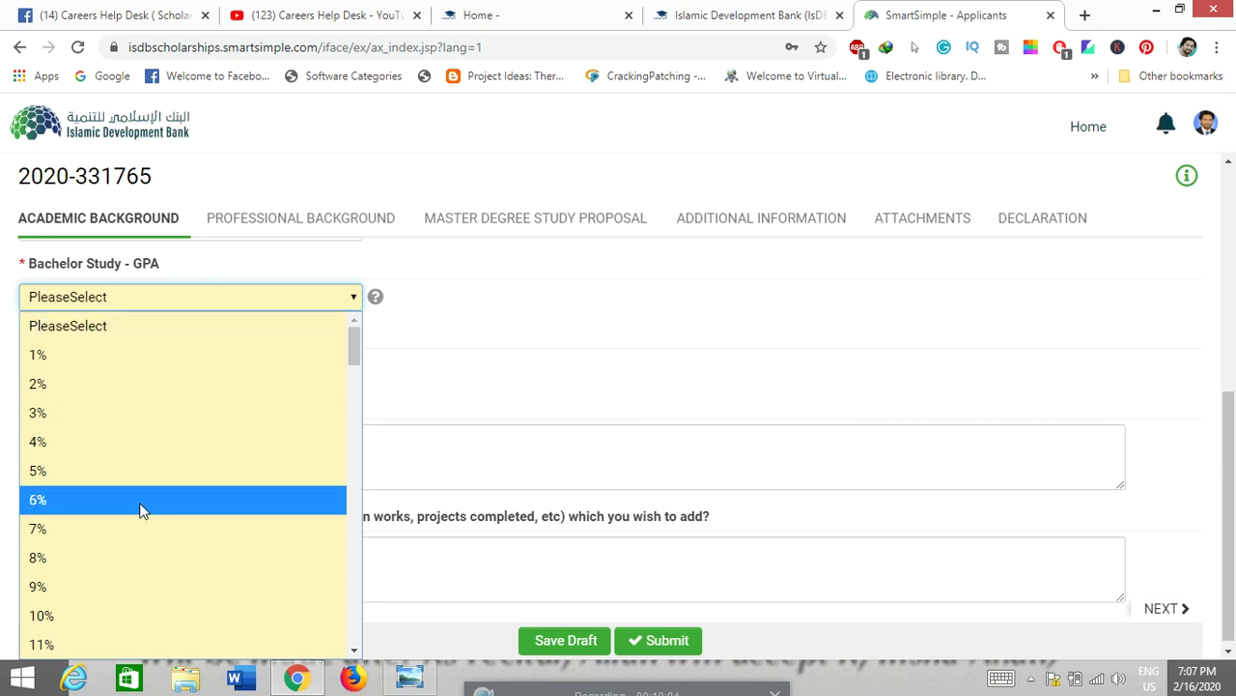
{"action": "scroll", "coordinate": [133, 614], "scroll_direction": "down", "scroll_amount": 6}
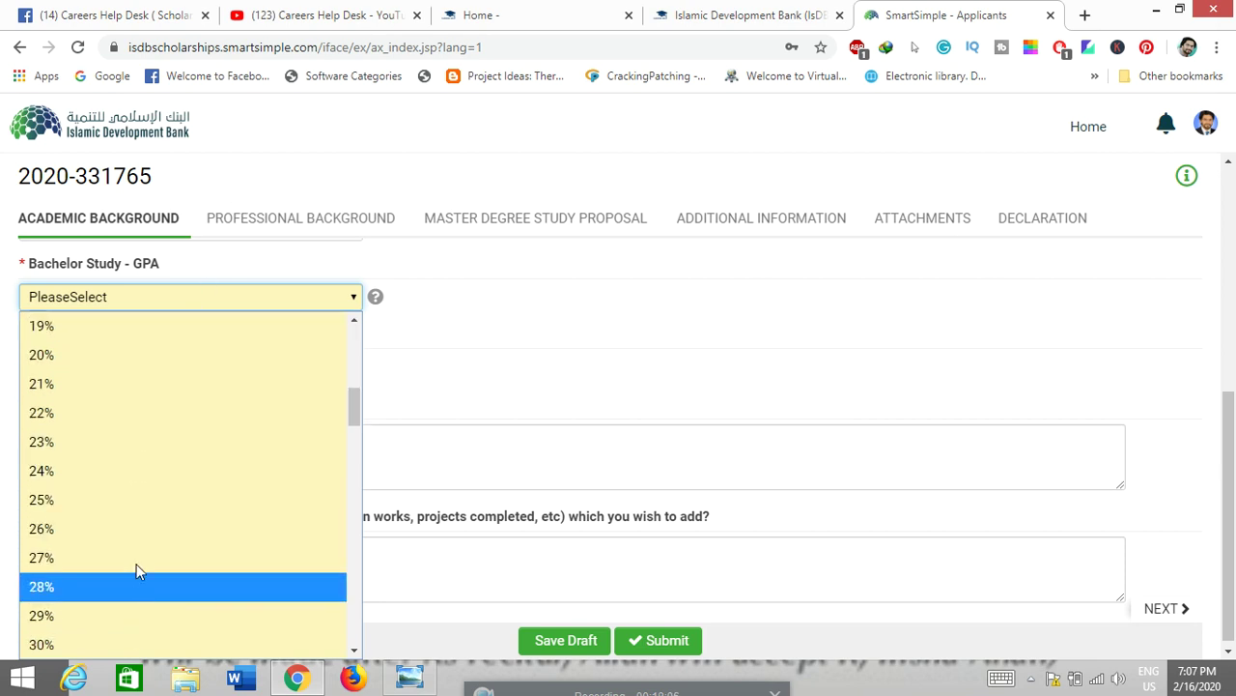
{"action": "scroll", "coordinate": [138, 565], "scroll_direction": "down", "scroll_amount": 20}
{"action": "left_click", "coordinate": [477, 328]}
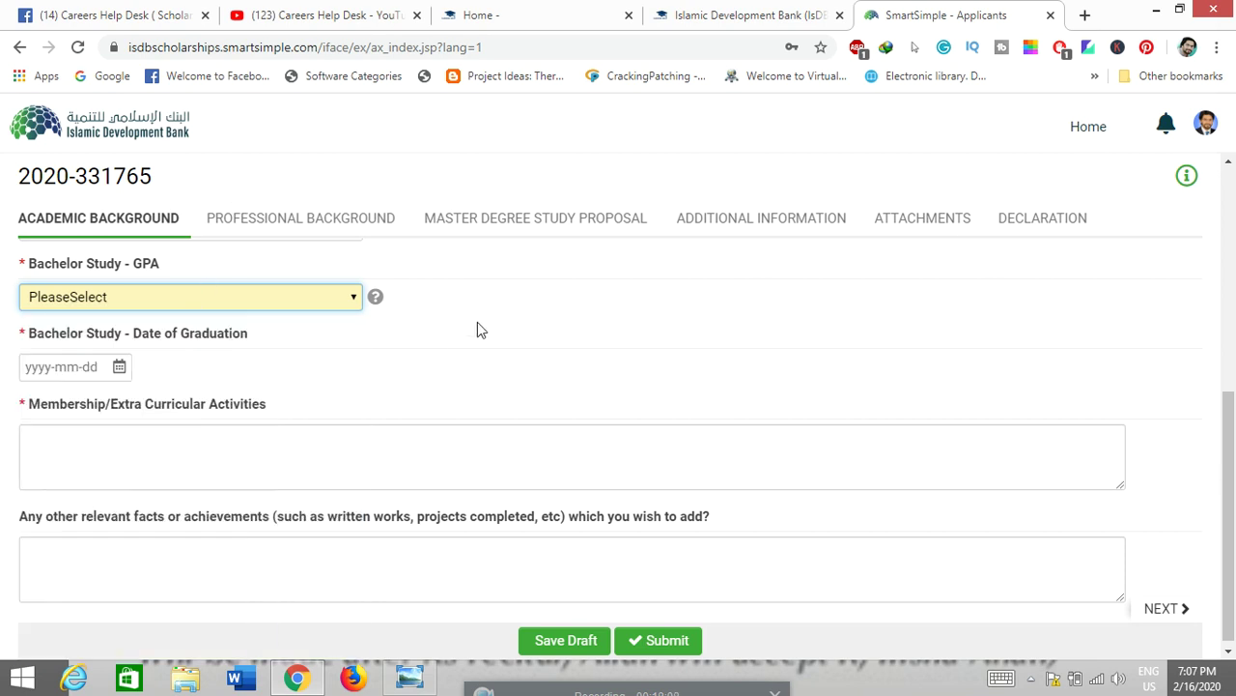
{"action": "left_click", "coordinate": [358, 359]}
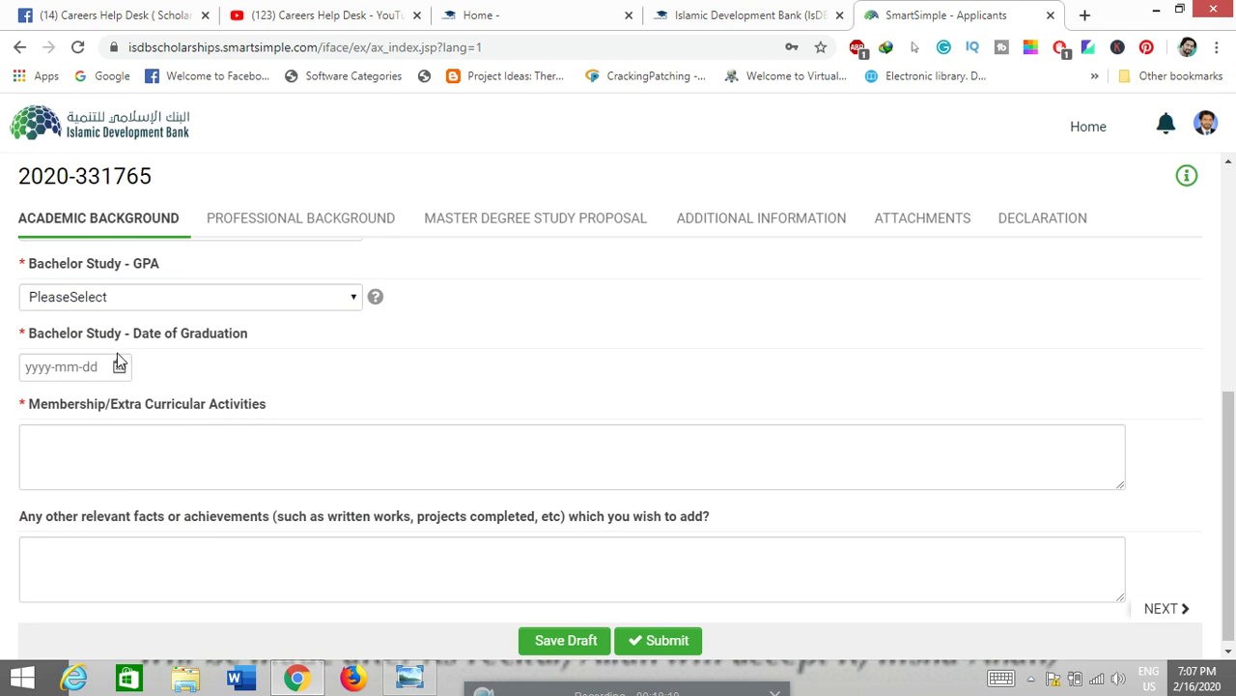
{"action": "left_click", "coordinate": [126, 455]}
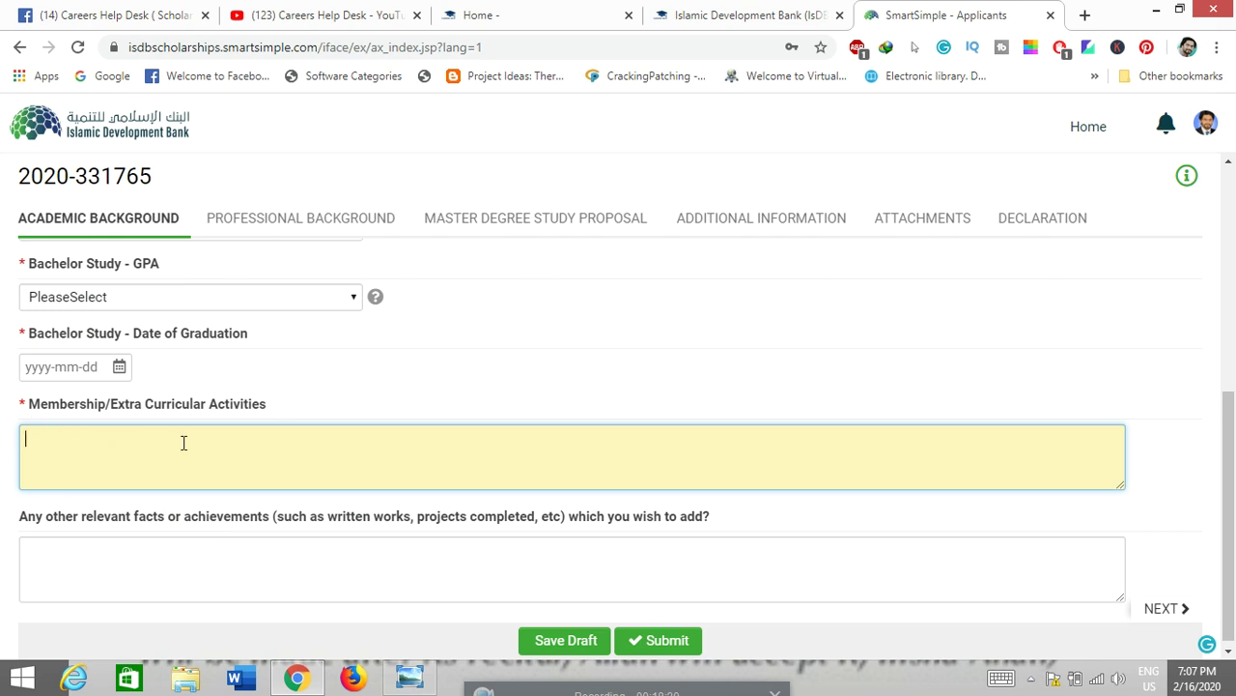
{"action": "scroll", "coordinate": [149, 483], "scroll_direction": "down", "scroll_amount": 1}
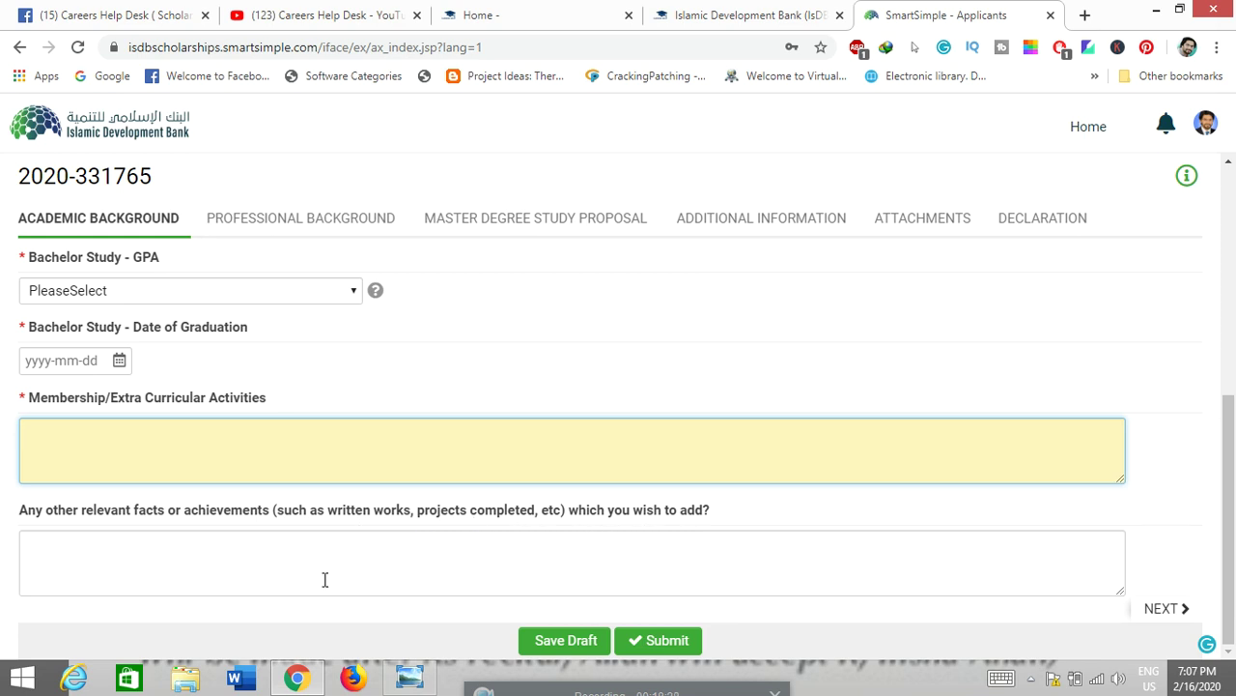
{"action": "left_click", "coordinate": [221, 561]}
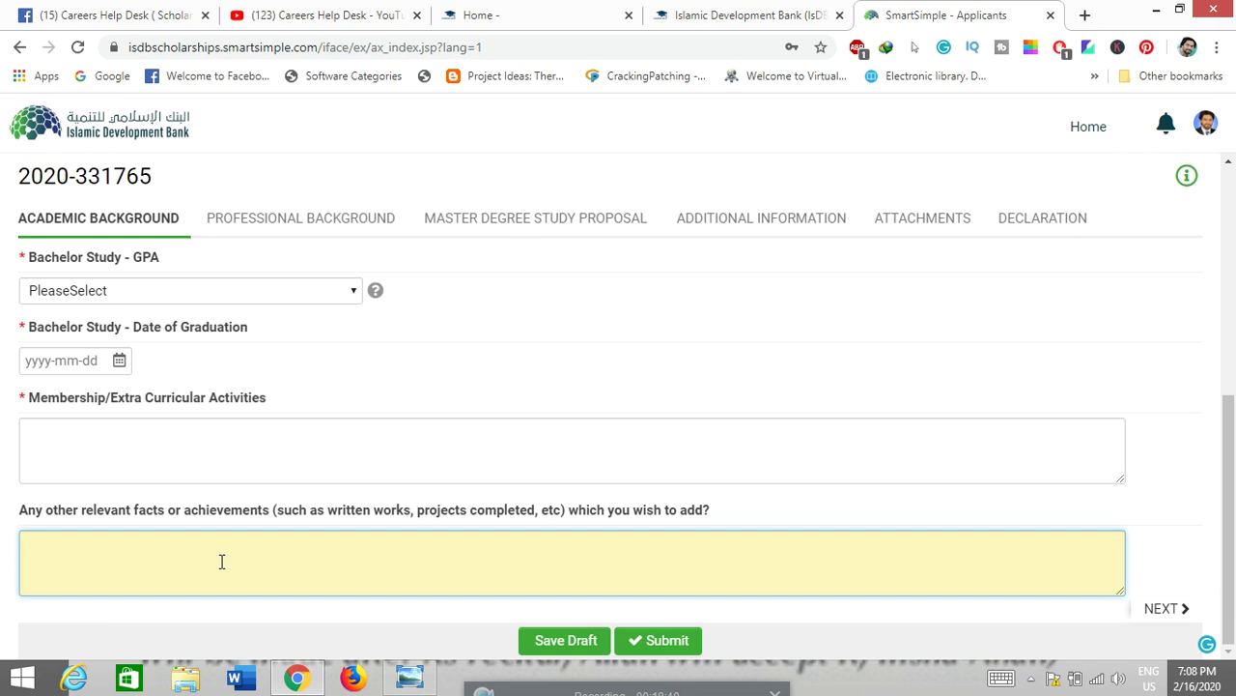
{"action": "scroll", "coordinate": [224, 565], "scroll_direction": "up", "scroll_amount": 1}
{"action": "left_click", "coordinate": [245, 387]}
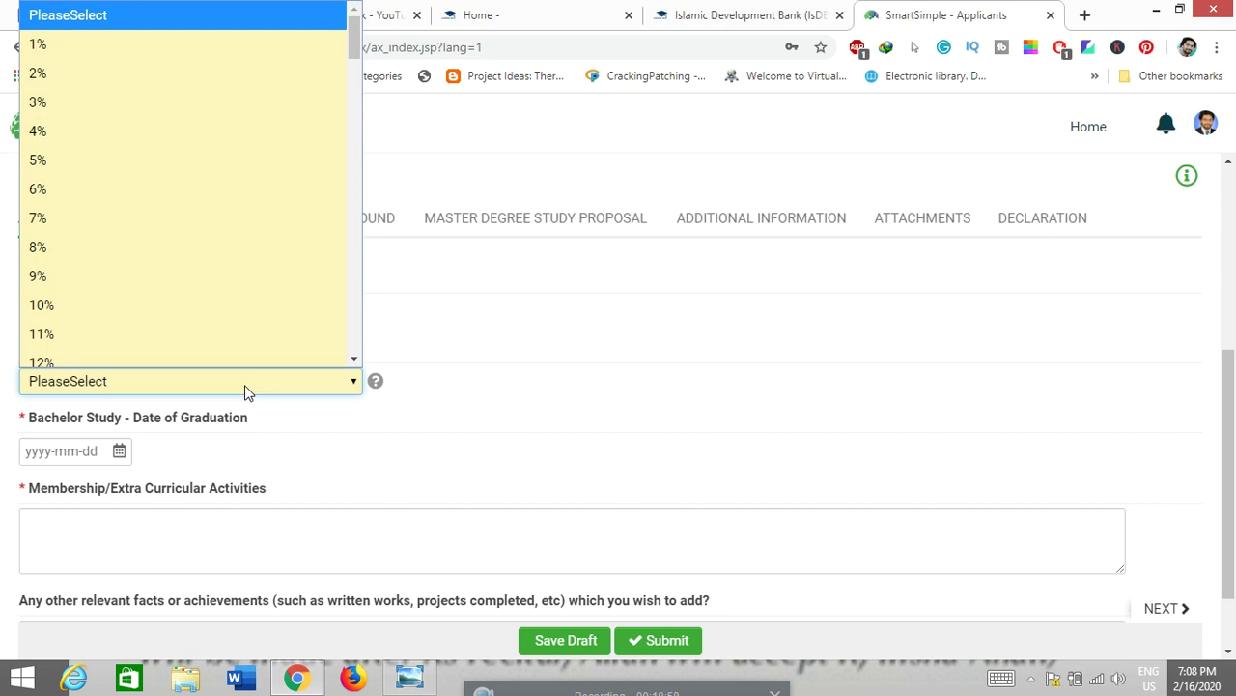
{"action": "left_click_drag", "start_coordinate": [244, 391], "coordinate": [491, 404]}
{"action": "scroll", "coordinate": [490, 404], "scroll_direction": "down", "scroll_amount": 1}
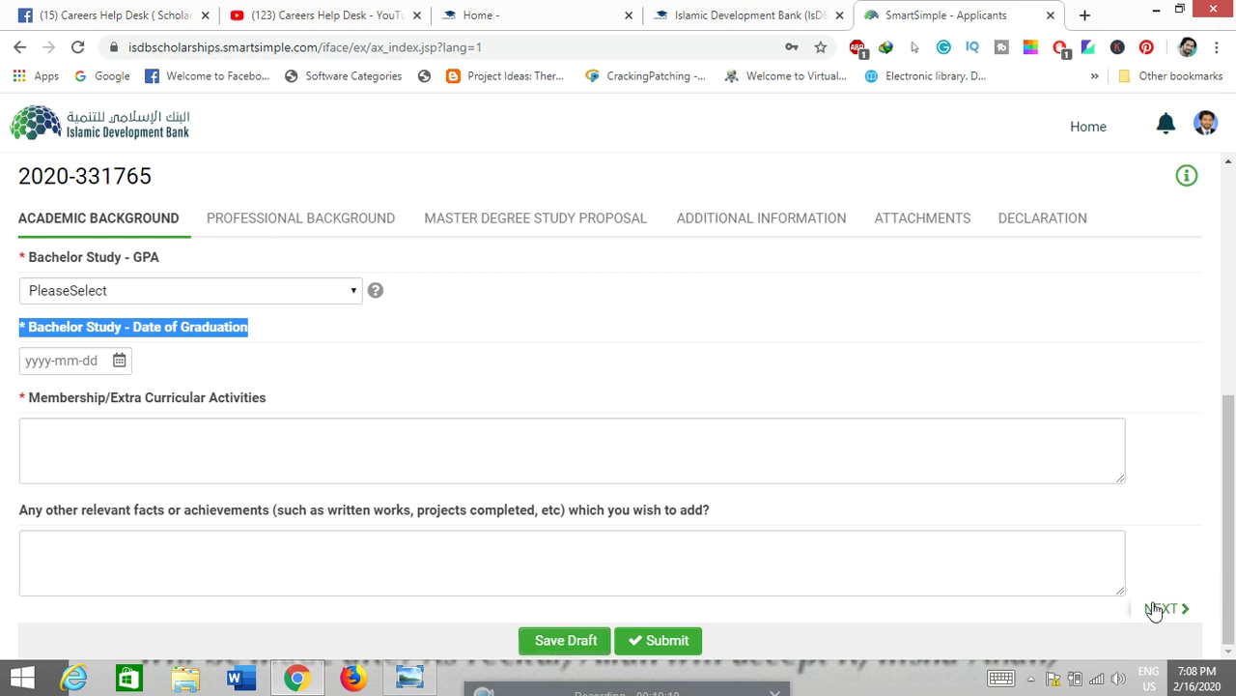
Step: Look over the Professional Background questions, starting with the current workplace institution field
{"action": "left_click", "coordinate": [365, 236]}
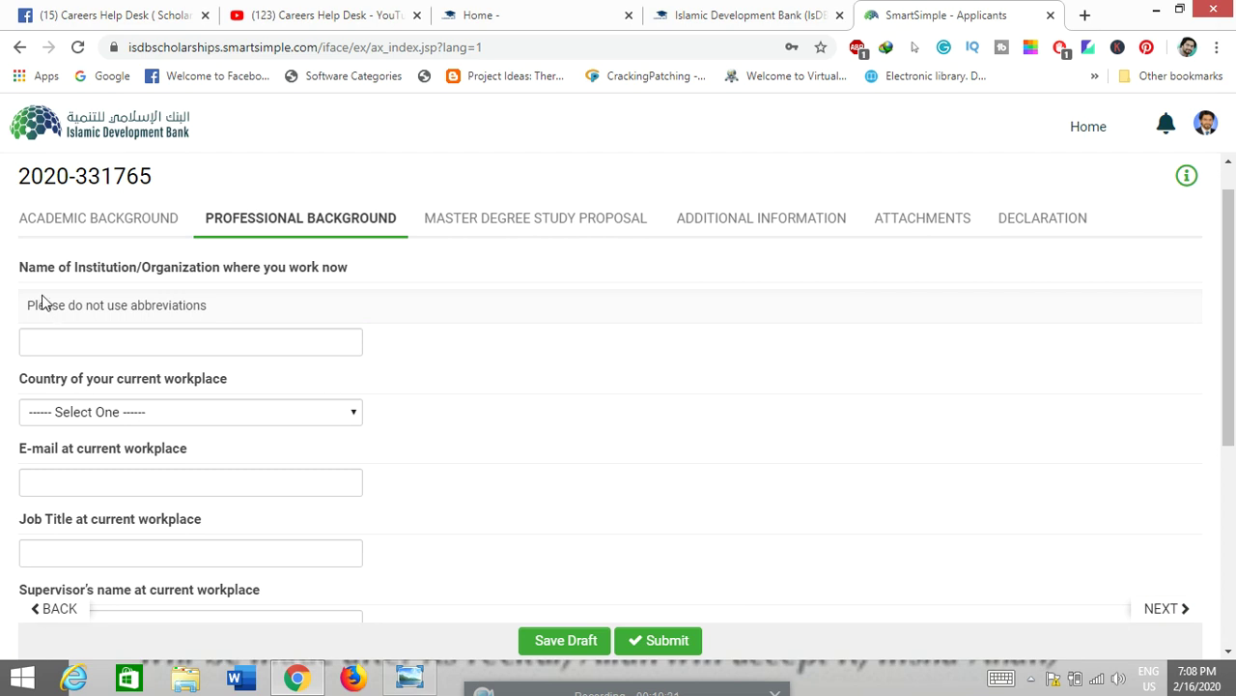
{"action": "scroll", "coordinate": [42, 299], "scroll_direction": "down", "scroll_amount": 2}
{"action": "scroll", "coordinate": [42, 295], "scroll_direction": "down", "scroll_amount": 2}
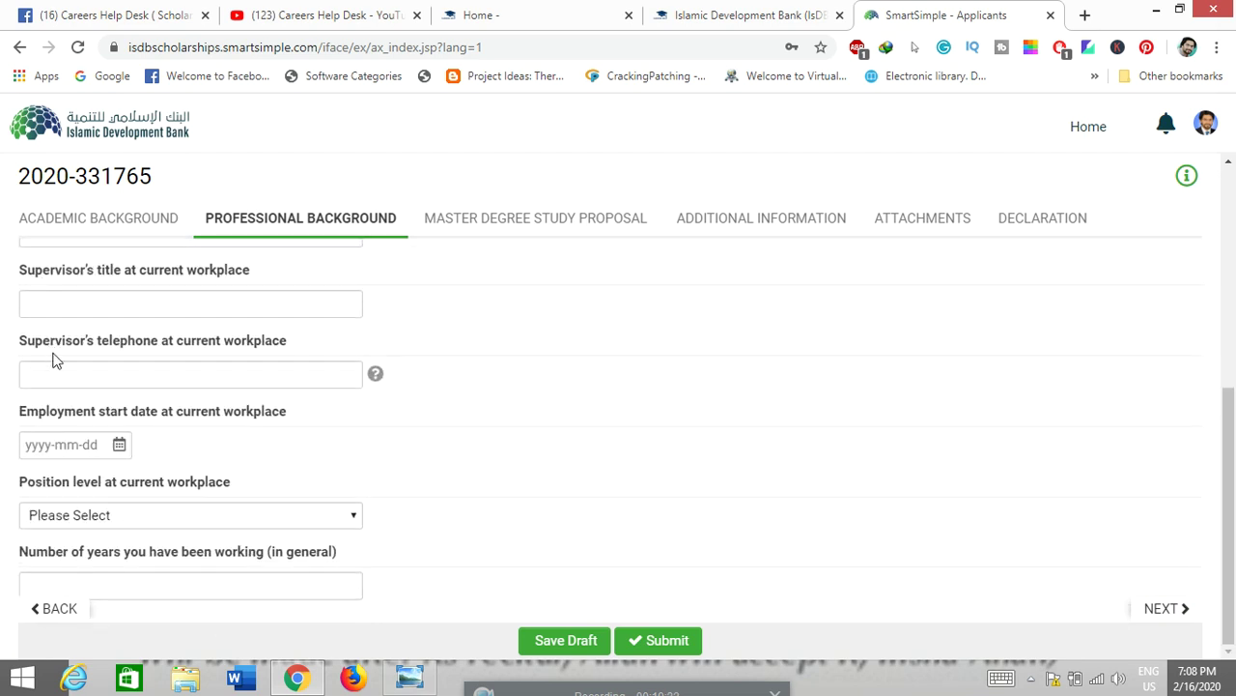
{"action": "scroll", "coordinate": [93, 574], "scroll_direction": "up", "scroll_amount": 5}
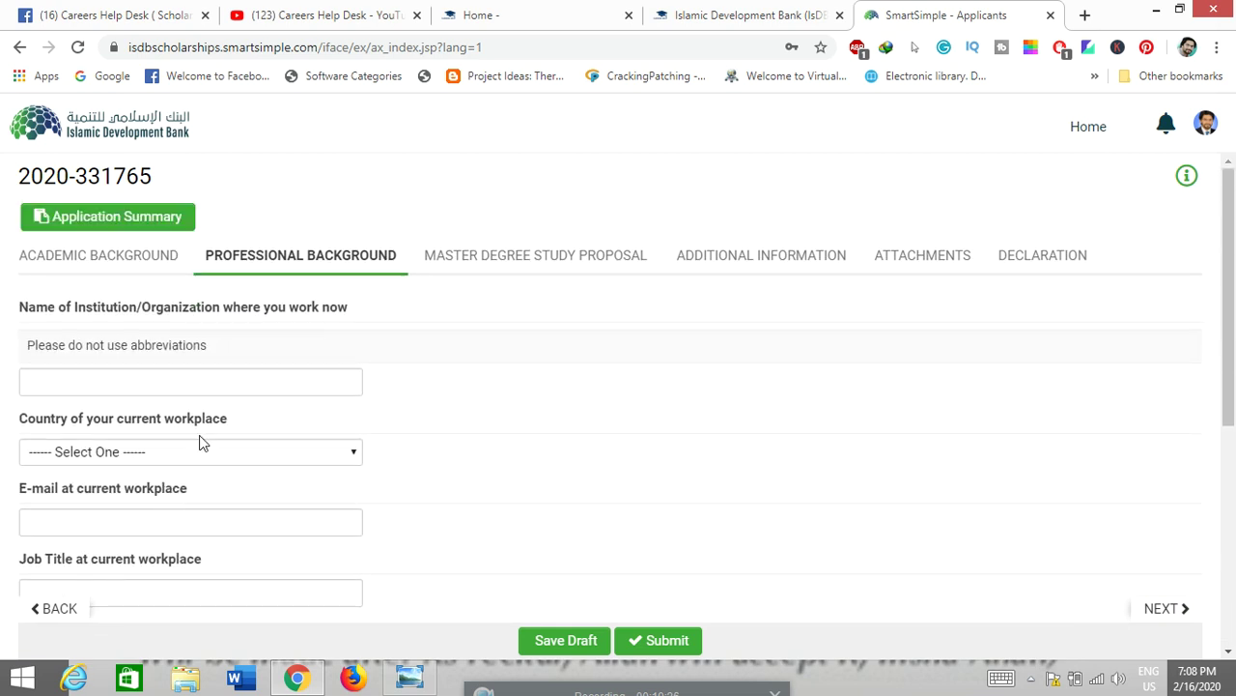
{"action": "left_click", "coordinate": [164, 385]}
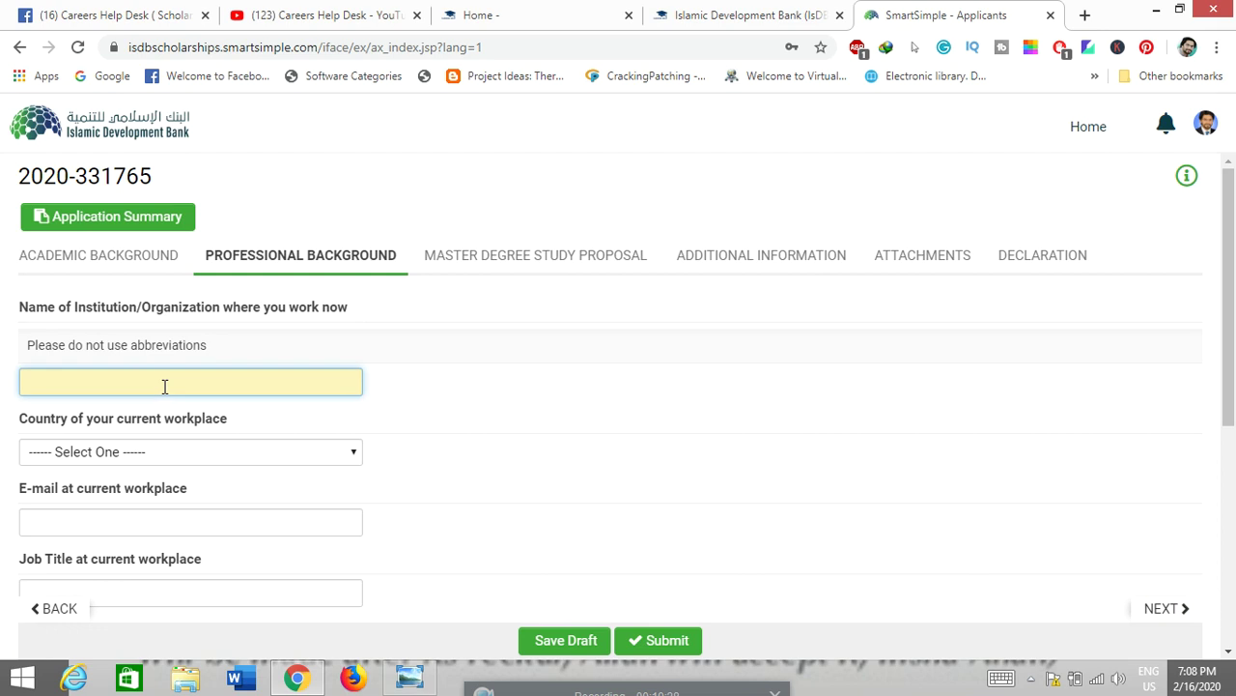
Step: Review the remaining Professional Background fields through years of work experience, then go to Master Degree Study Proposal
{"action": "scroll", "coordinate": [172, 387], "scroll_direction": "down", "scroll_amount": 1}
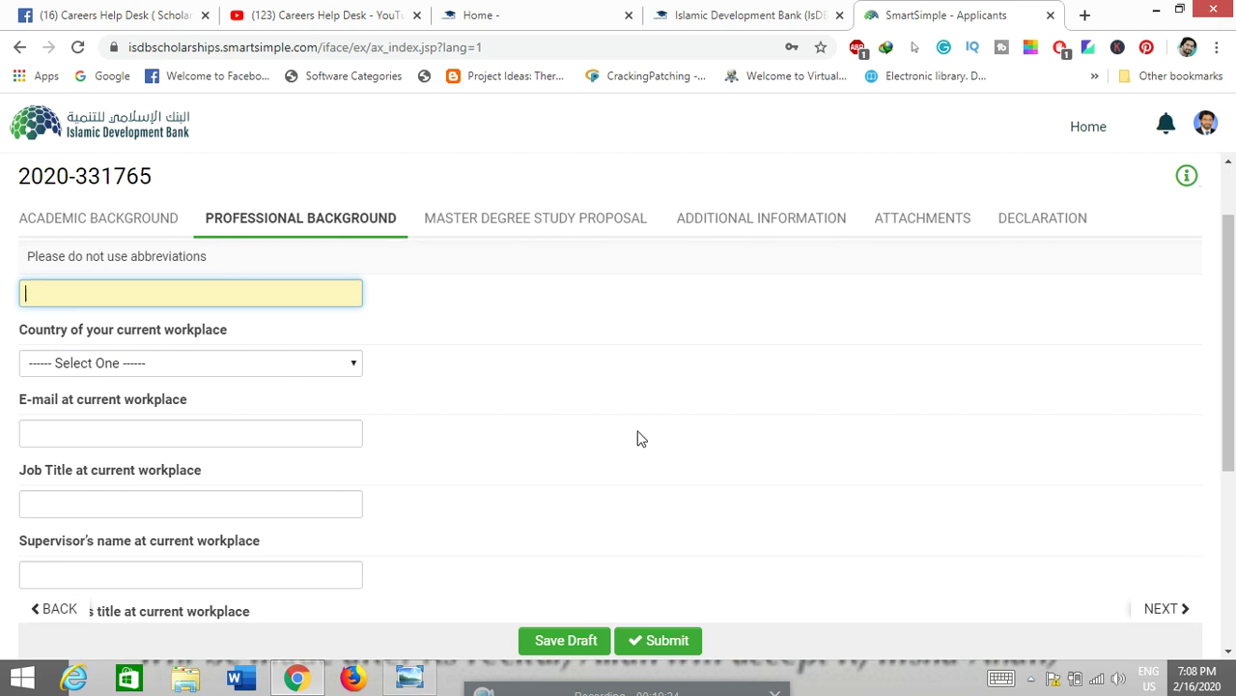
{"action": "scroll", "coordinate": [367, 402], "scroll_direction": "down", "scroll_amount": 1}
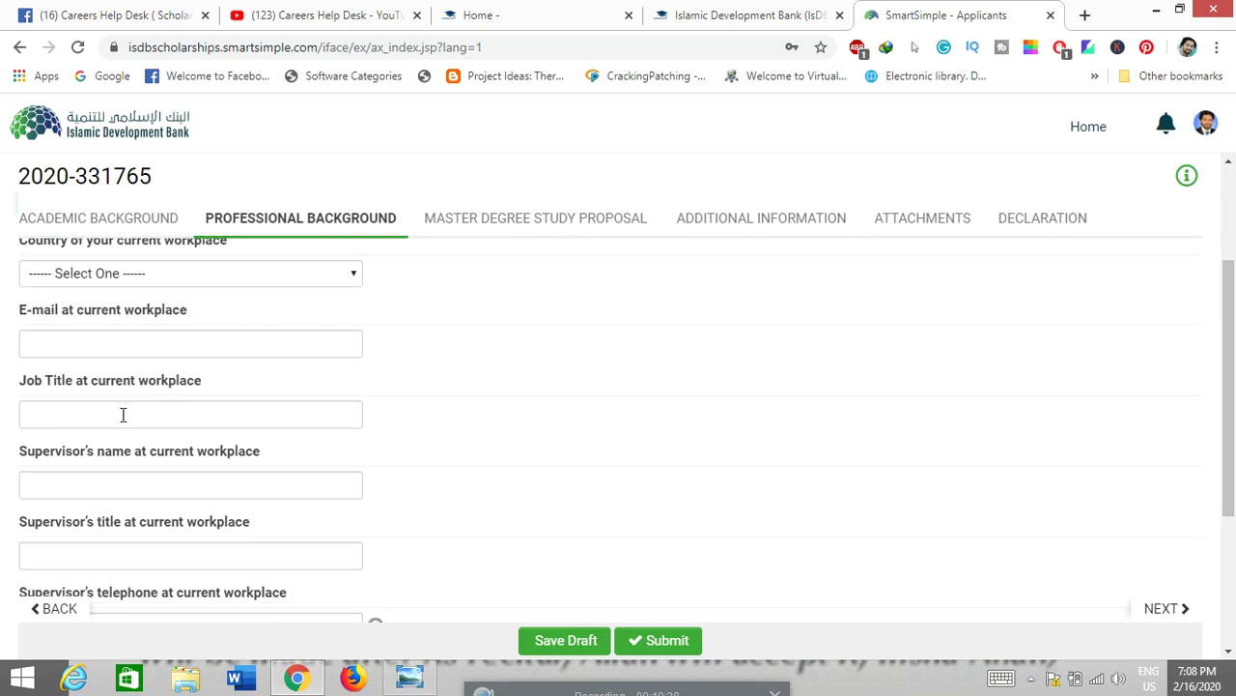
{"action": "scroll", "coordinate": [122, 415], "scroll_direction": "down", "scroll_amount": 1}
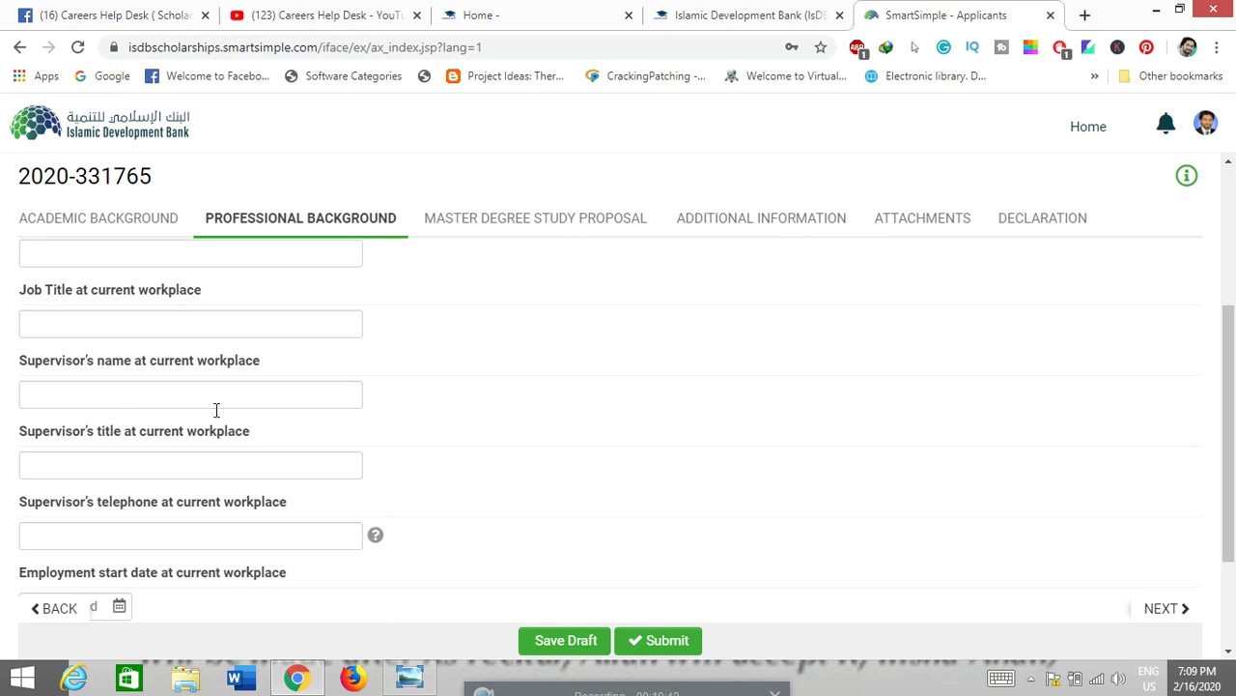
{"action": "scroll", "coordinate": [231, 446], "scroll_direction": "down", "scroll_amount": 1}
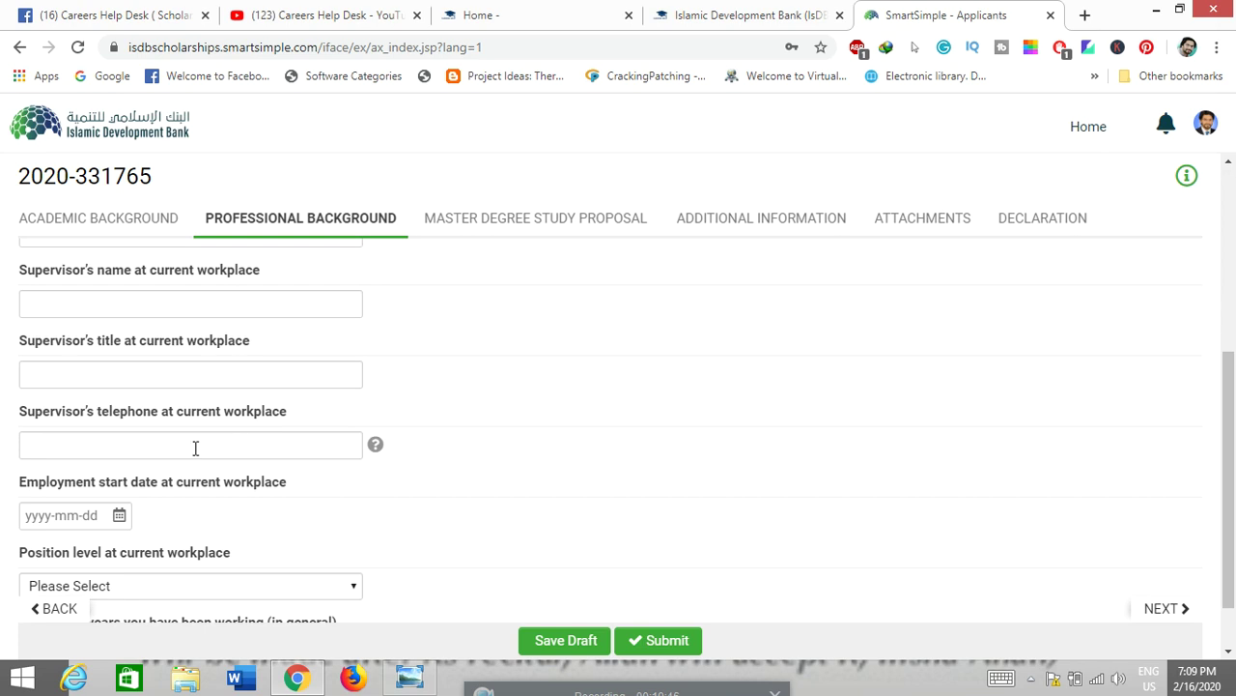
{"action": "scroll", "coordinate": [198, 448], "scroll_direction": "down", "scroll_amount": 1}
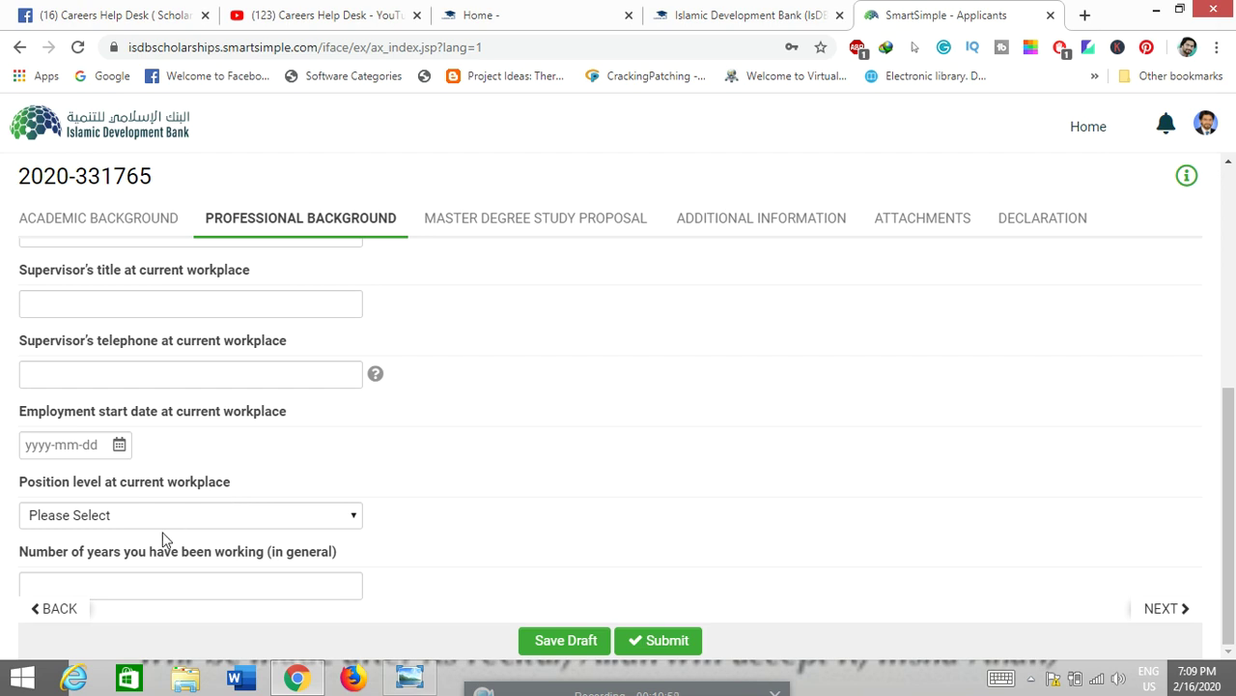
{"action": "left_click", "coordinate": [215, 589]}
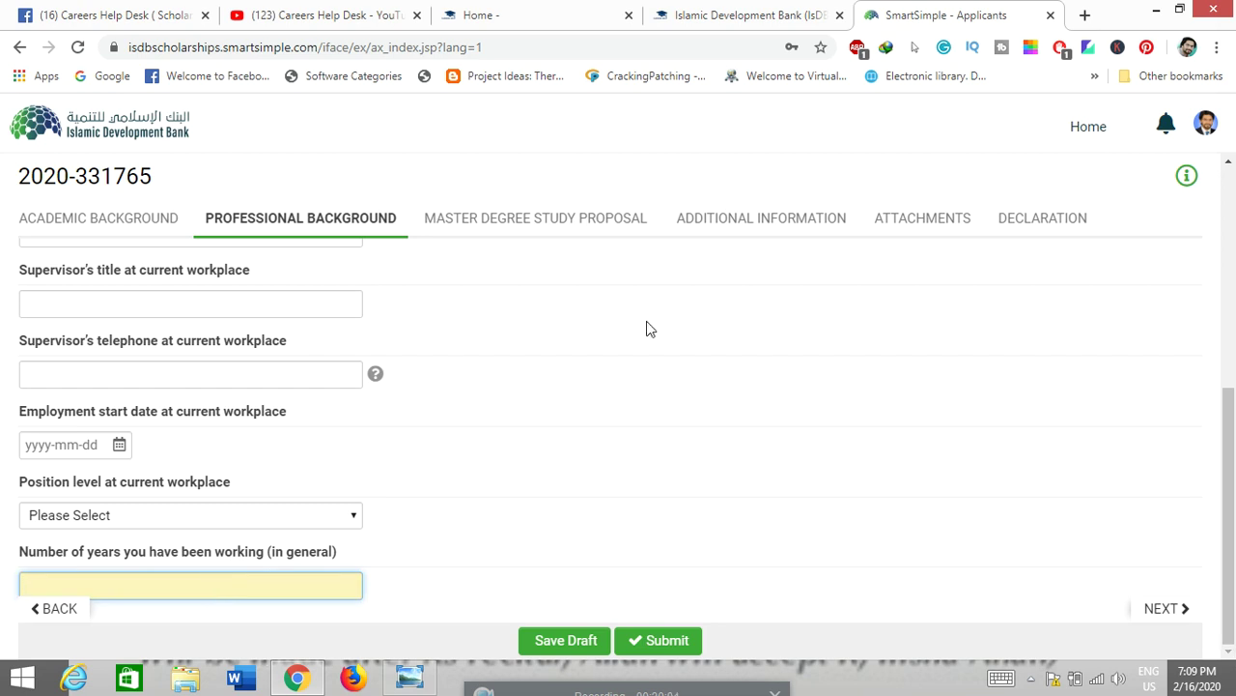
{"action": "left_click", "coordinate": [530, 230]}
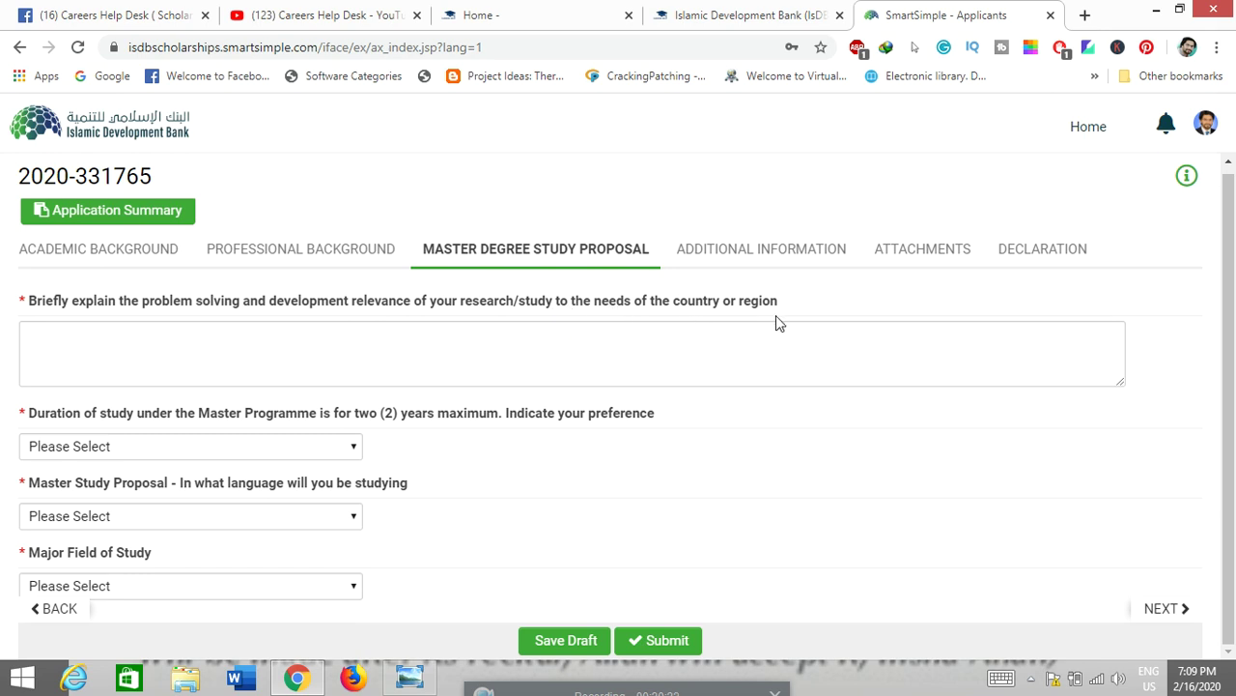
Step: Choose 'Both' in the Master Degree Study Proposal's Duration of study dropdown
{"action": "left_click", "coordinate": [450, 338]}
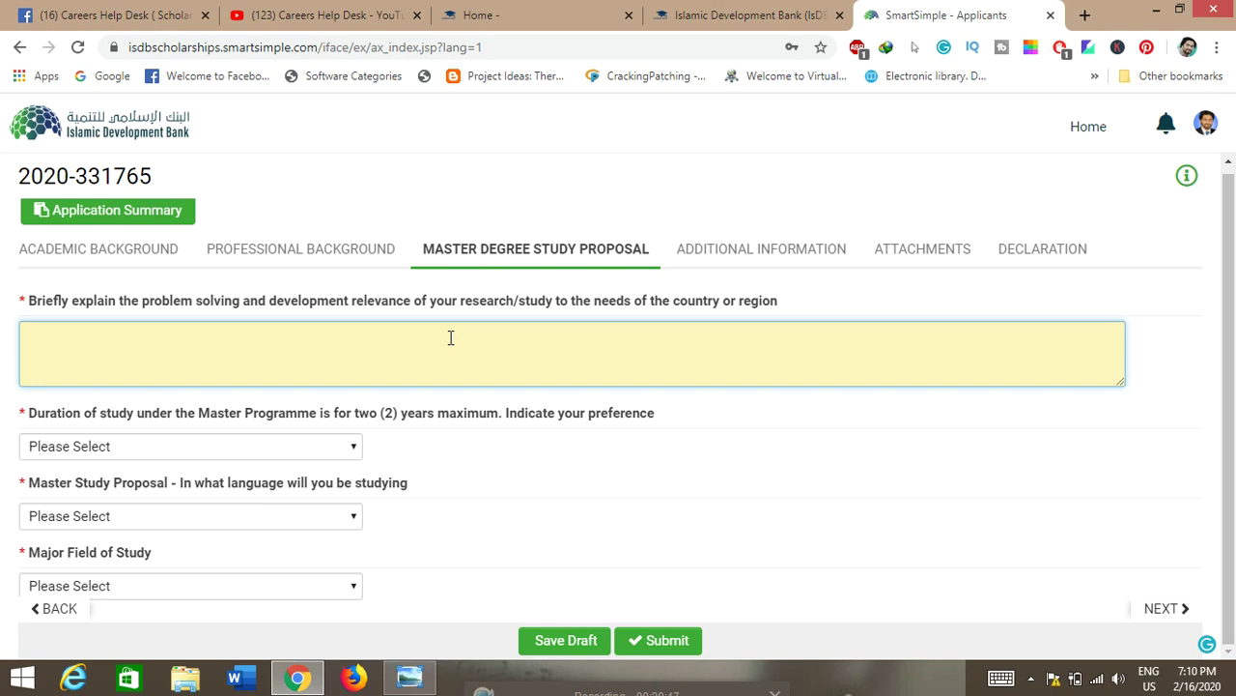
{"action": "left_click", "coordinate": [319, 454]}
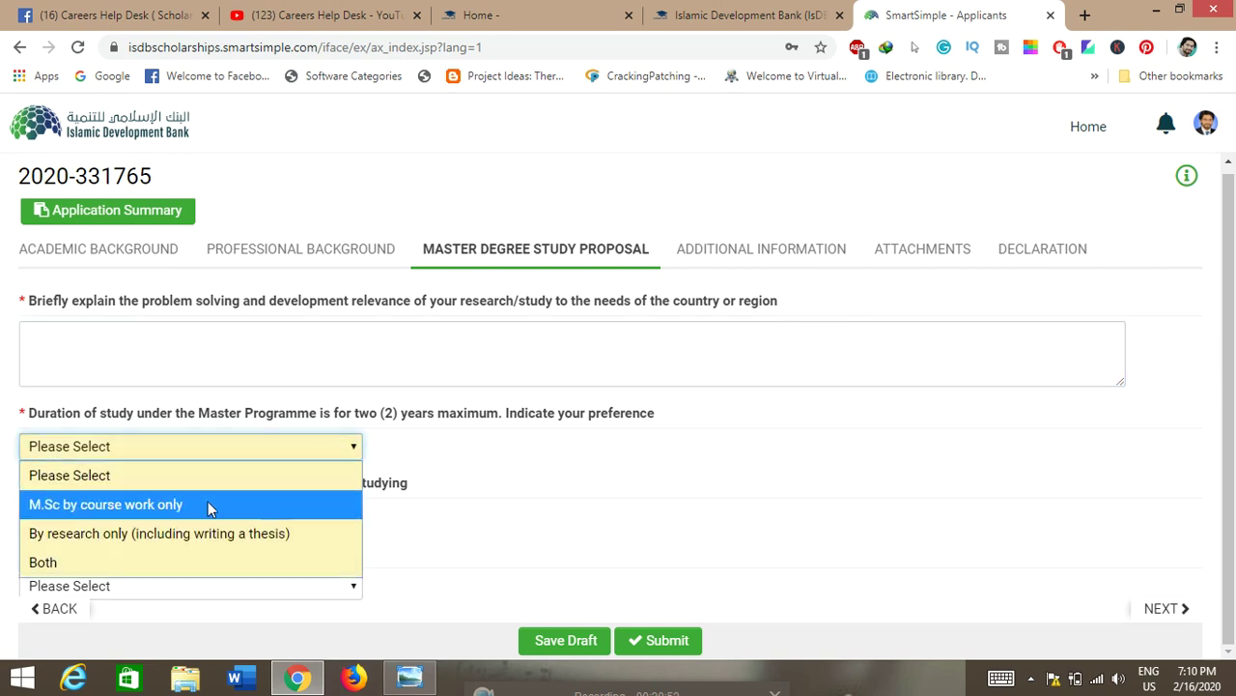
{"action": "left_click", "coordinate": [224, 559]}
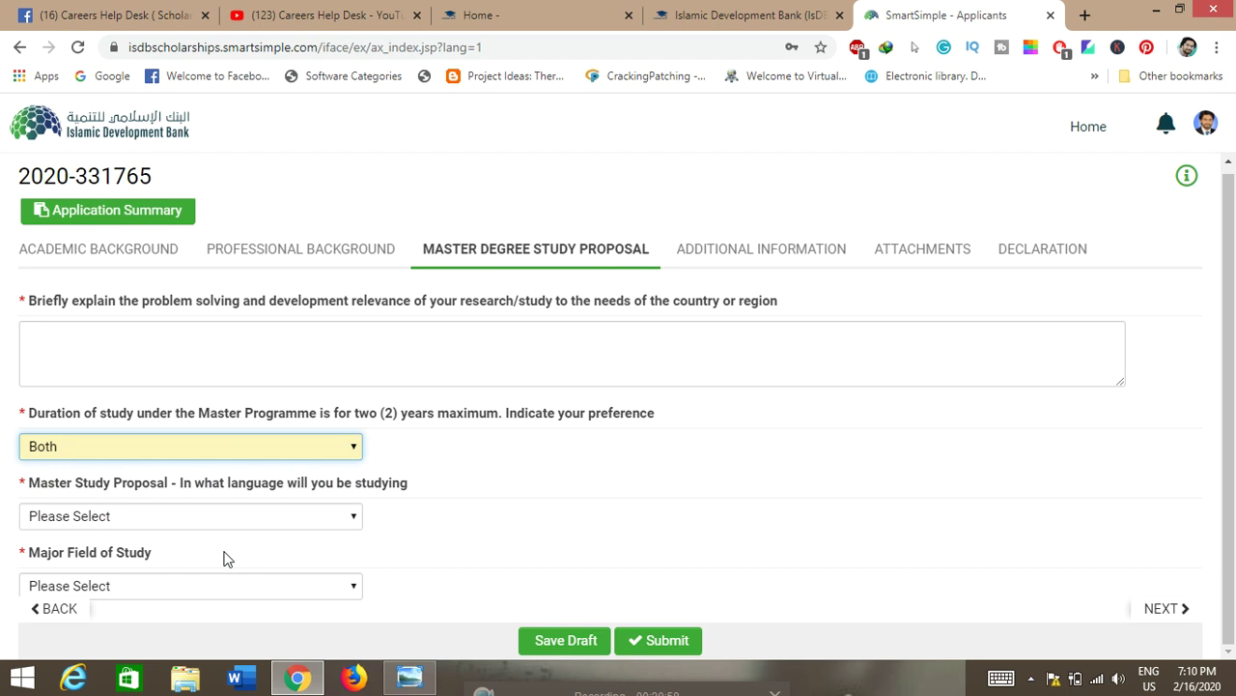